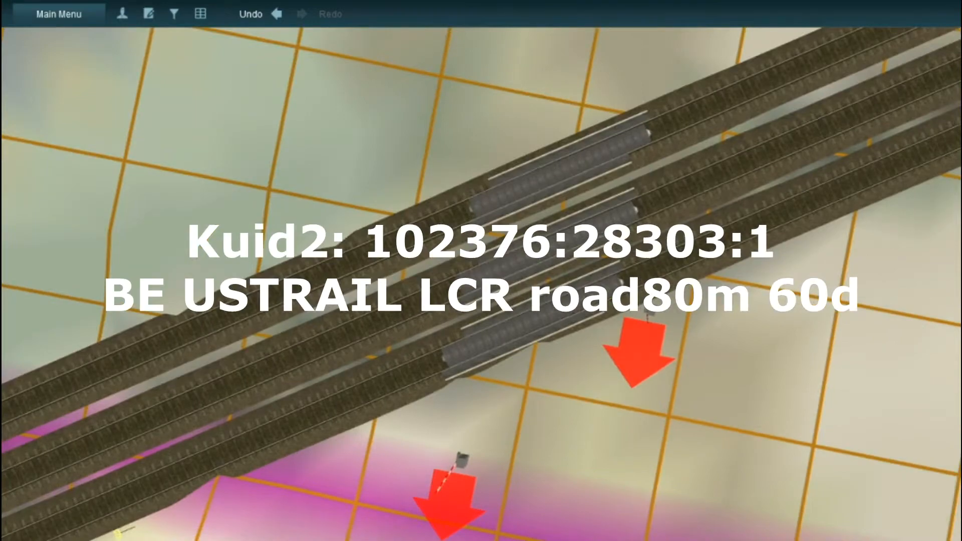
Rotate the first level crossing barriers into line with the crossing, turning one to 310 degrees, and nudge the other slightly into place.
{"action": "left_click_drag", "start_coordinate": [643, 337], "coordinate": [564, 356]}
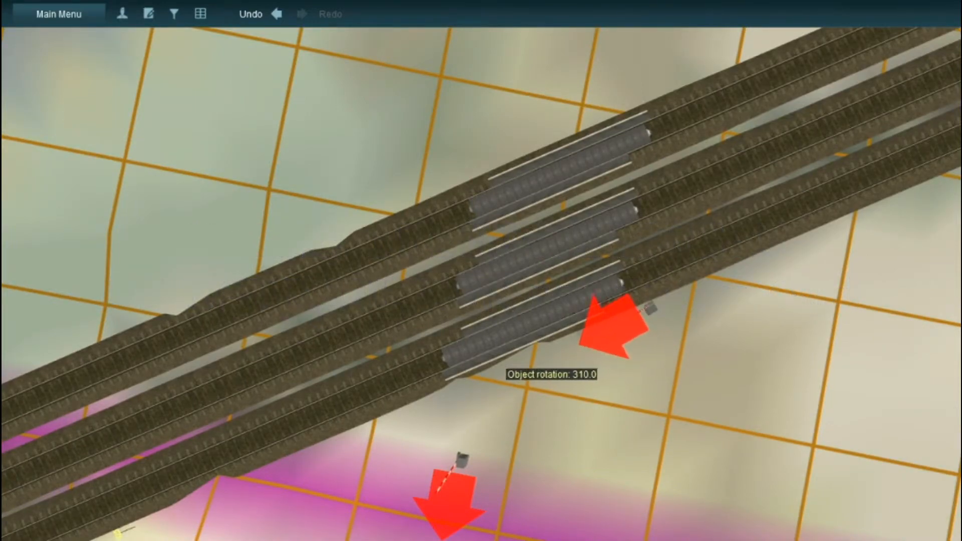
{"action": "left_click_drag", "start_coordinate": [463, 458], "coordinate": [749, 432]}
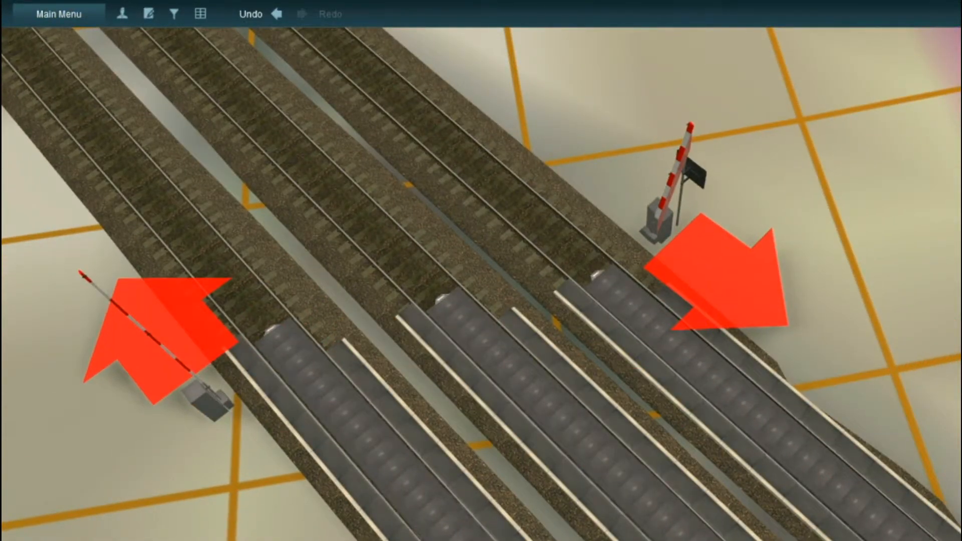
{"action": "left_click_drag", "start_coordinate": [206, 402], "coordinate": [563, 457]}
{"action": "mouse_move", "coordinate": [662, 233]}
{"action": "left_mouse_down"}
{"action": "mouse_move", "coordinate": [654, 238]}
{"action": "mouse_move", "coordinate": [659, 233]}
{"action": "left_mouse_up"}
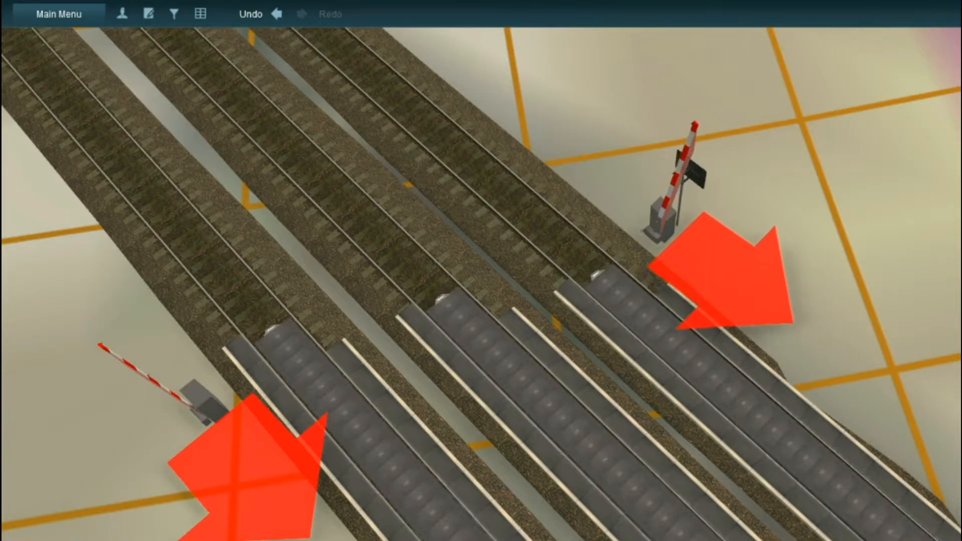
Add a second barrier beside the track, facing the existing barrier on that side, and align it with the edge of the crossing.
{"action": "right_click", "coordinate": [440, 419]}
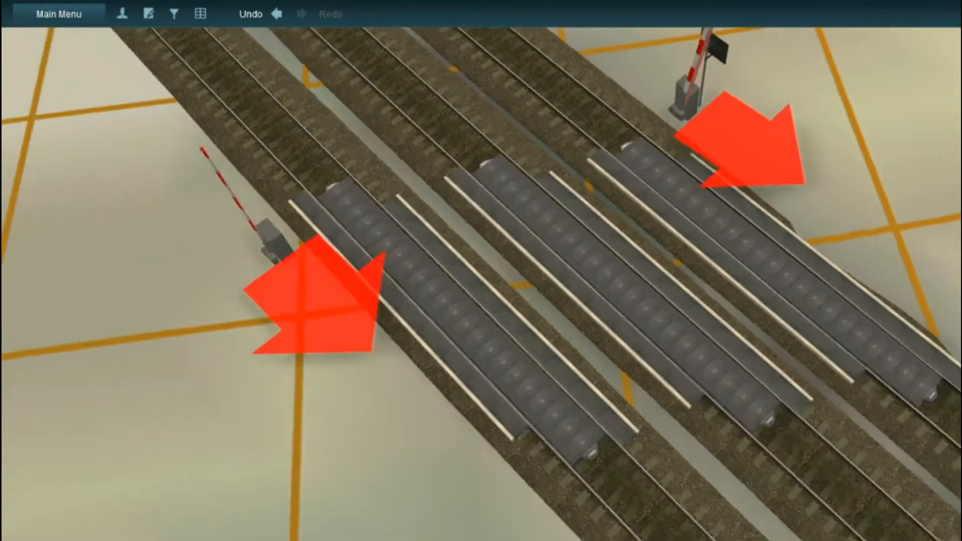
{"action": "key", "text": "Left"}
{"action": "left_click", "coordinate": [549, 434]}
{"action": "left_click_drag", "start_coordinate": [549, 434], "coordinate": [435, 475]}
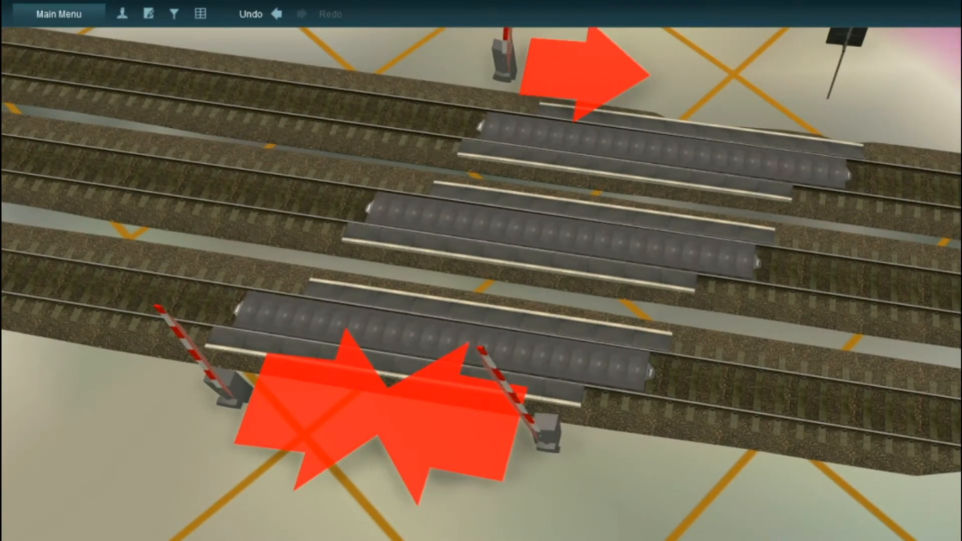
{"action": "left_click_drag", "start_coordinate": [548, 436], "coordinate": [581, 445]}
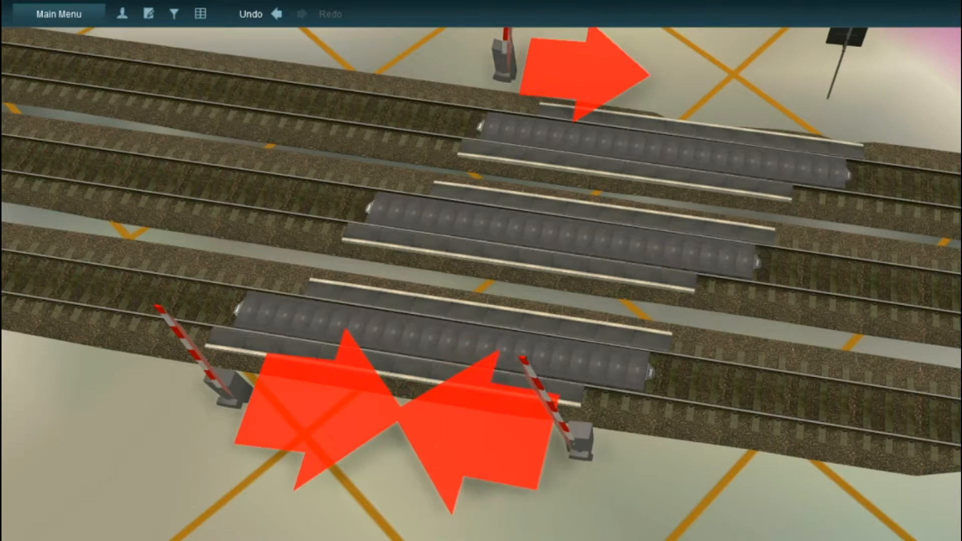
Add the fourth barrier on the opposite side of the crossing, rotate it to 303 degrees, and adjust the position of both barriers there.
{"action": "right_click", "coordinate": [701, 155]}
{"action": "key", "text": "Right"}
{"action": "left_click", "coordinate": [621, 320]}
{"action": "key", "text": "Up"}
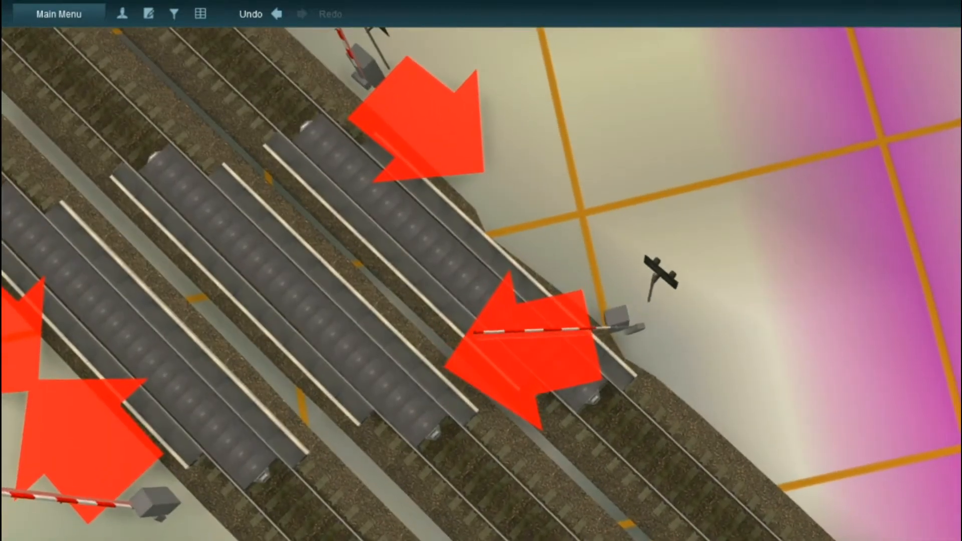
{"action": "left_click", "coordinate": [554, 326]}
{"action": "key", "text": "ctrl+z"}
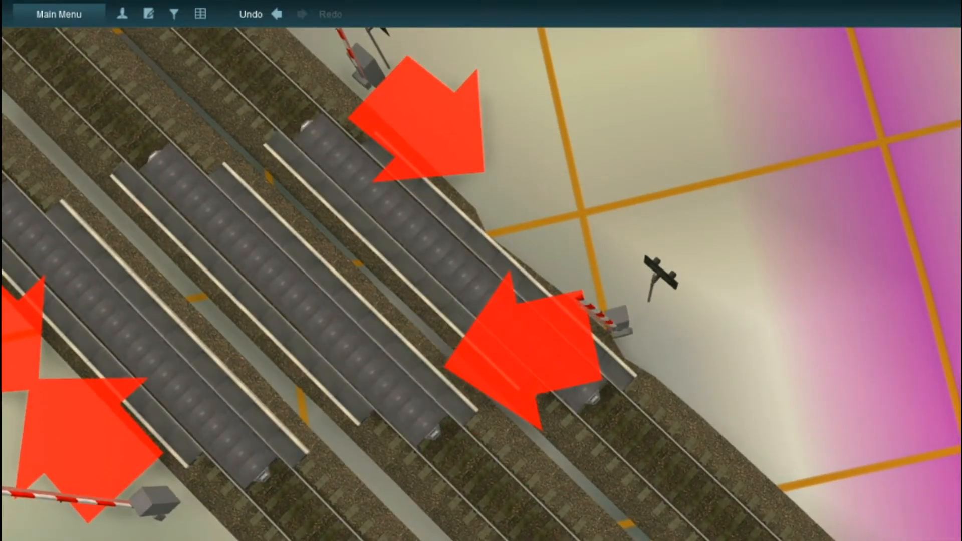
{"action": "left_click_drag", "start_coordinate": [612, 328], "coordinate": [495, 364]}
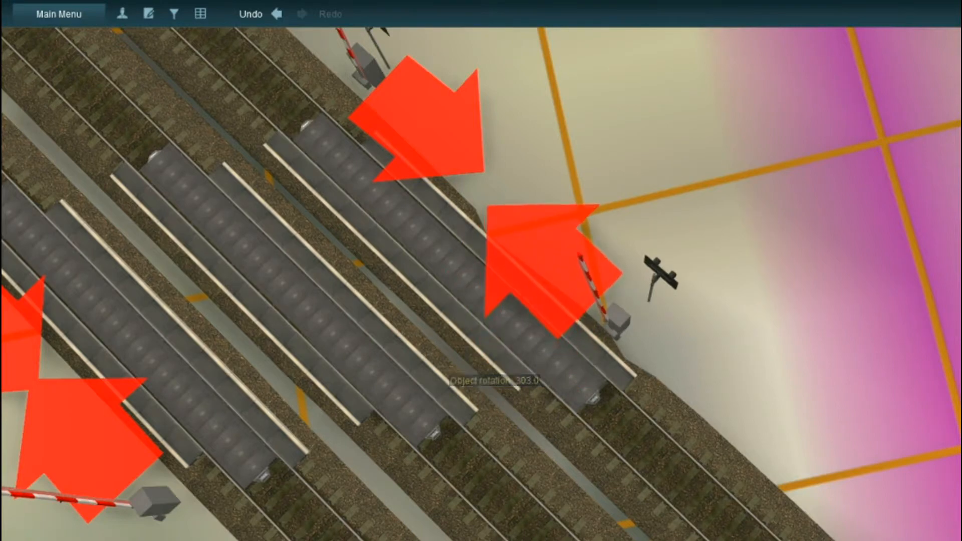
{"action": "left_click_drag", "start_coordinate": [616, 325], "coordinate": [625, 296]}
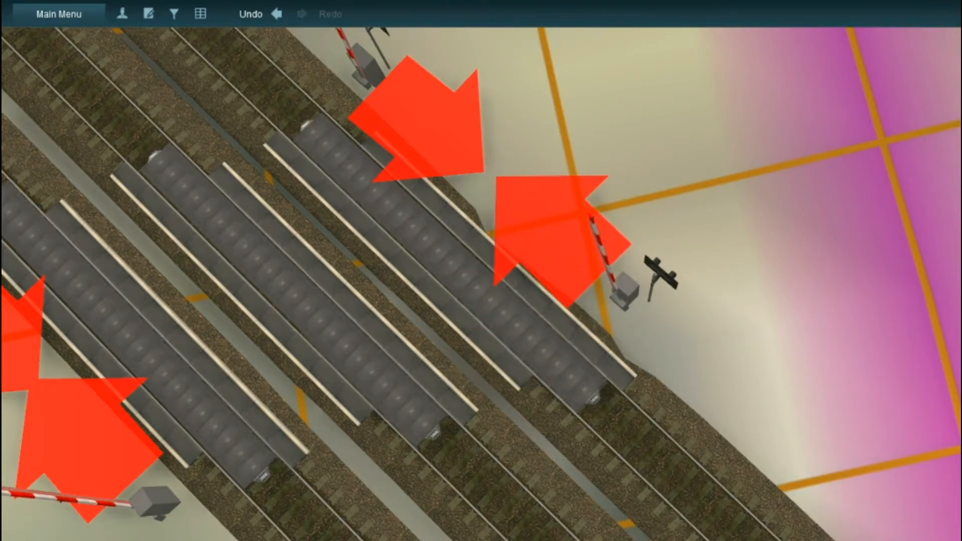
{"action": "left_click_drag", "start_coordinate": [370, 74], "coordinate": [385, 80]}
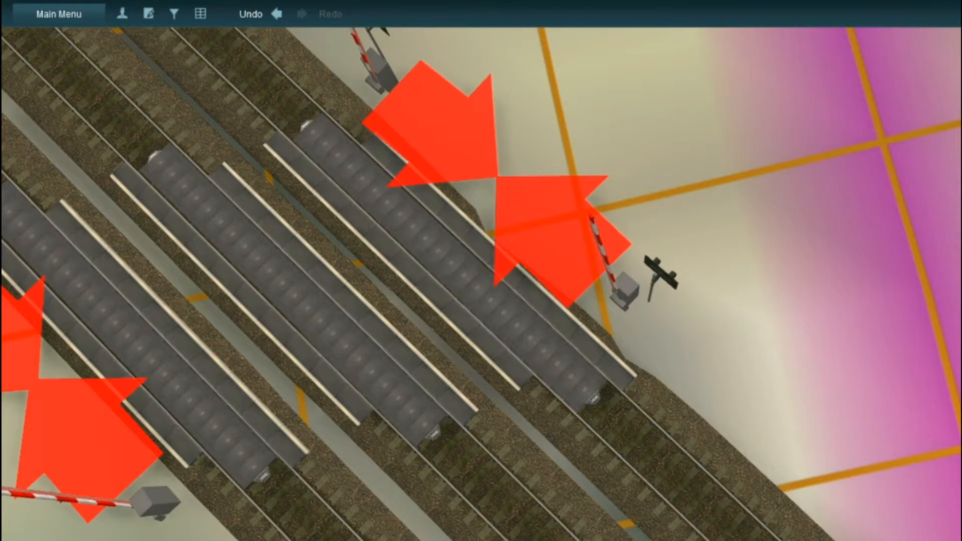
Rotate the warning light beside the barrier on the other side of the tracks to 305 degrees.
{"action": "right_click", "coordinate": [313, 42]}
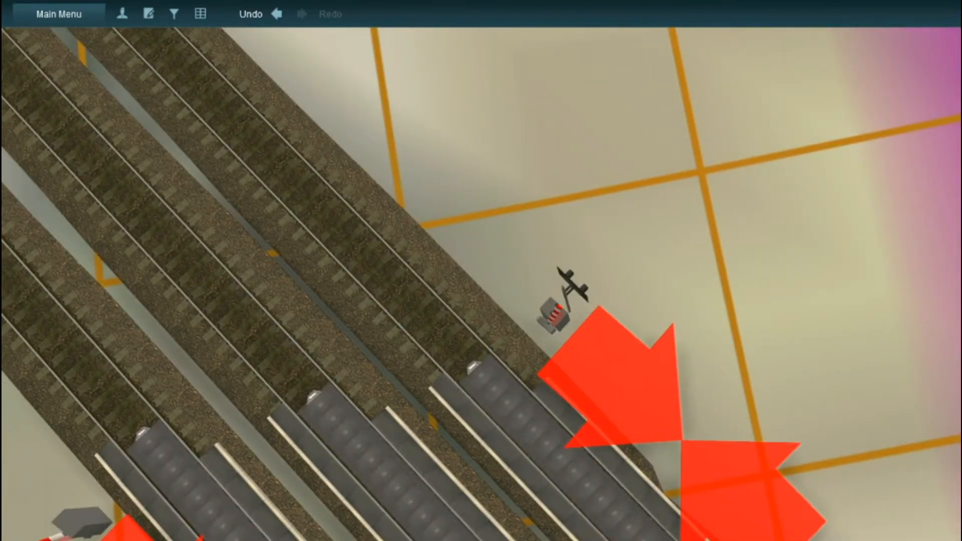
{"action": "right_click_drag", "start_coordinate": [481, 271], "coordinate": [558, 173]}
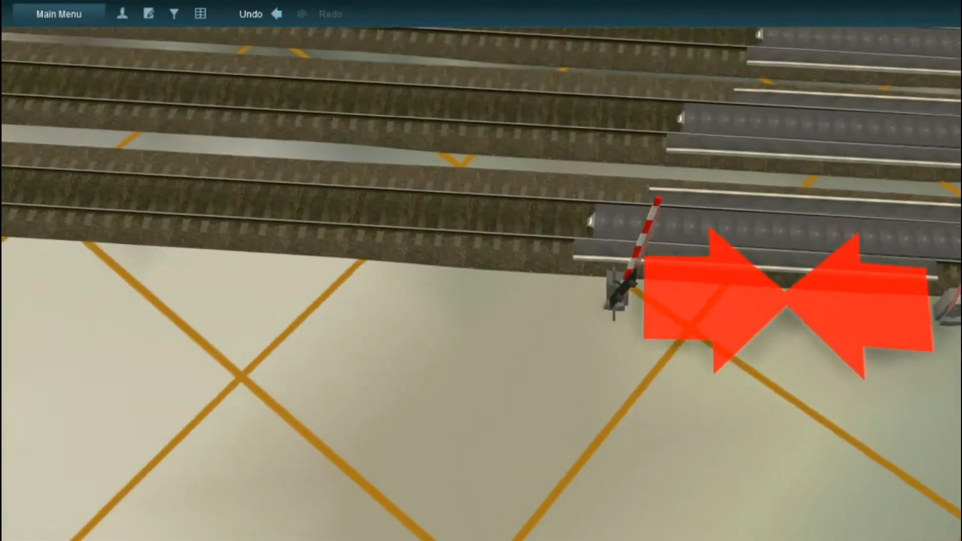
{"action": "scroll", "coordinate": [481, 271], "scroll_direction": "up", "scroll_amount": 5}
{"action": "left_click_drag", "start_coordinate": [602, 267], "coordinate": [479, 293]}
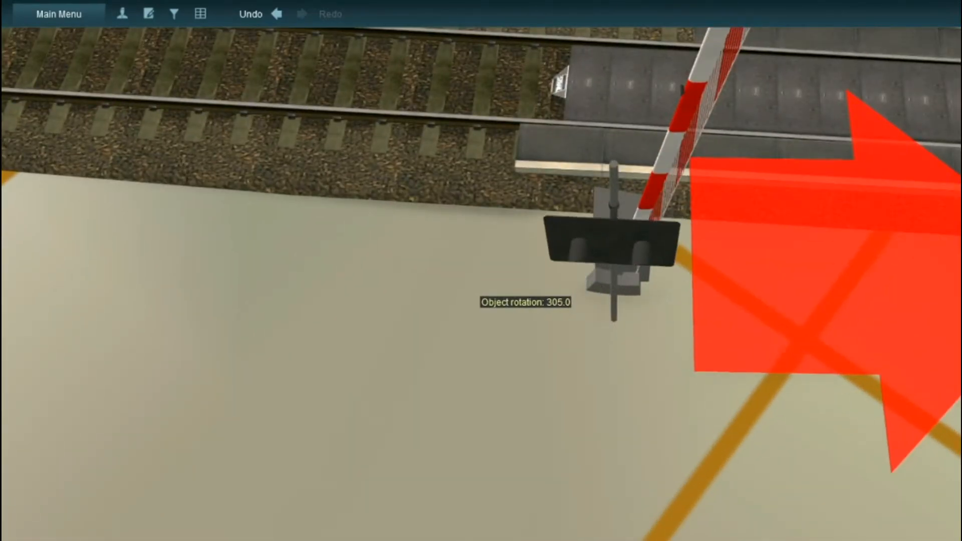
Add a warning light beside the neighbouring barrier on the same side and rotate it to face approaching traffic.
{"action": "right_click", "coordinate": [851, 225]}
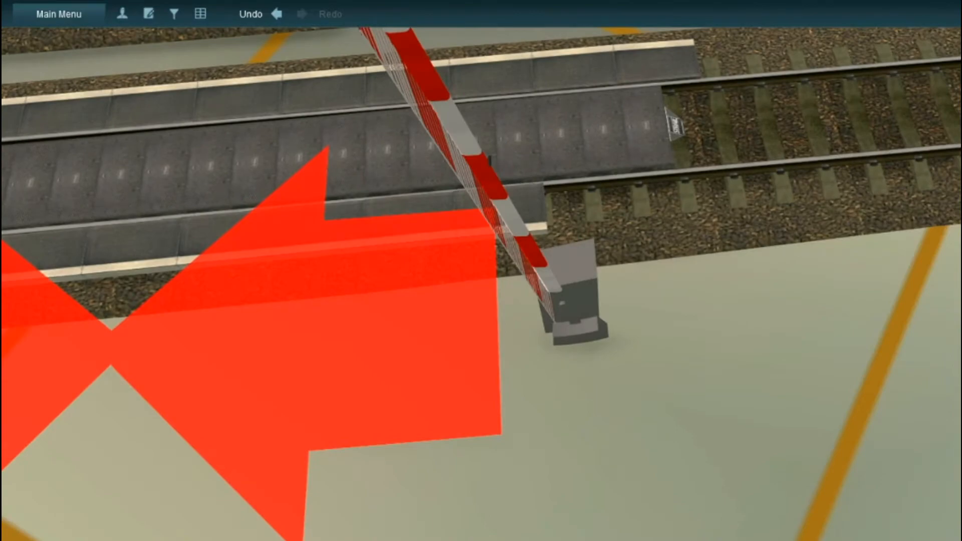
{"action": "left_click", "coordinate": [574, 372]}
{"action": "left_click_drag", "start_coordinate": [575, 372], "coordinate": [527, 367]}
Set the warning lights on this side of the crossing to channel 2, using the WARBLE audible warning on one of them.
{"action": "scroll", "coordinate": [527, 367], "scroll_direction": "down", "scroll_amount": 8}
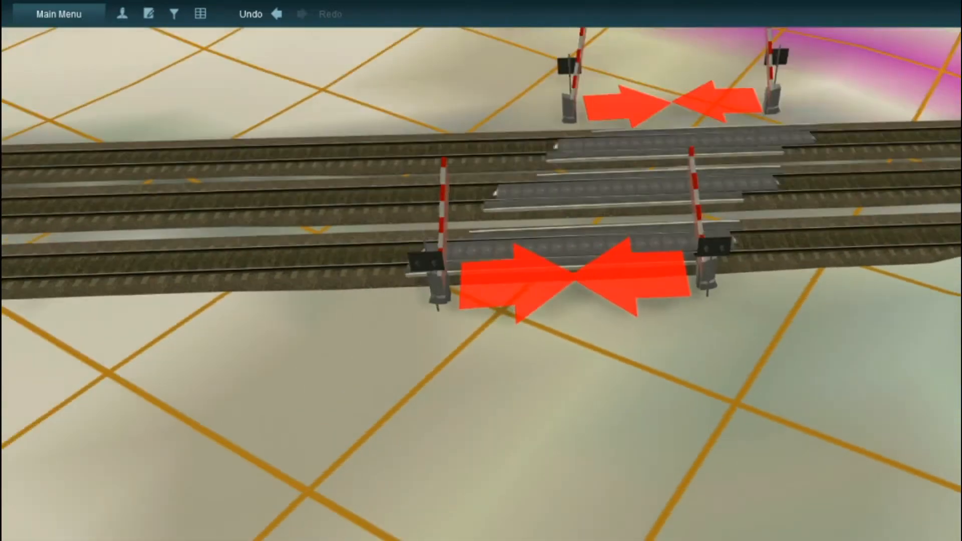
{"action": "right_click_drag", "start_coordinate": [527, 367], "coordinate": [503, 276]}
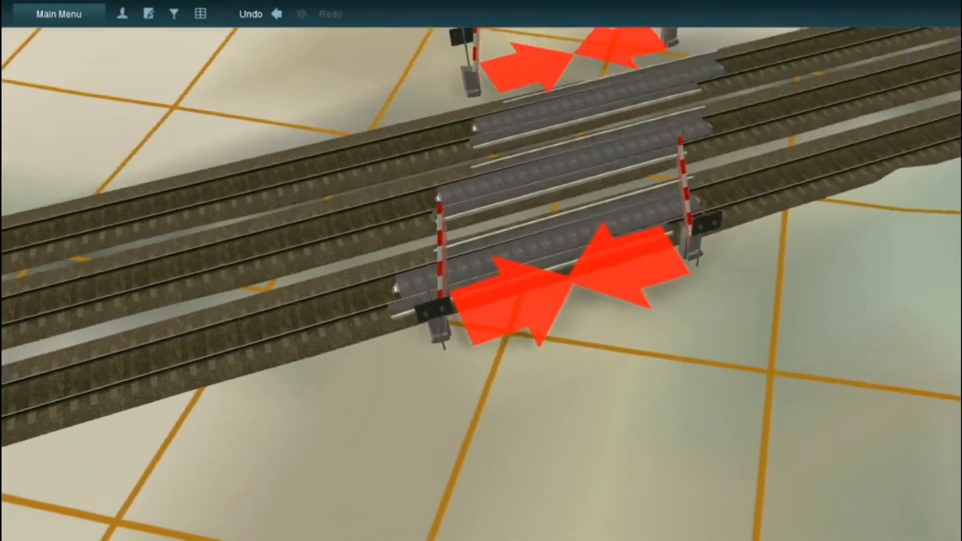
{"action": "scroll", "coordinate": [481, 270], "scroll_direction": "up", "scroll_amount": 3}
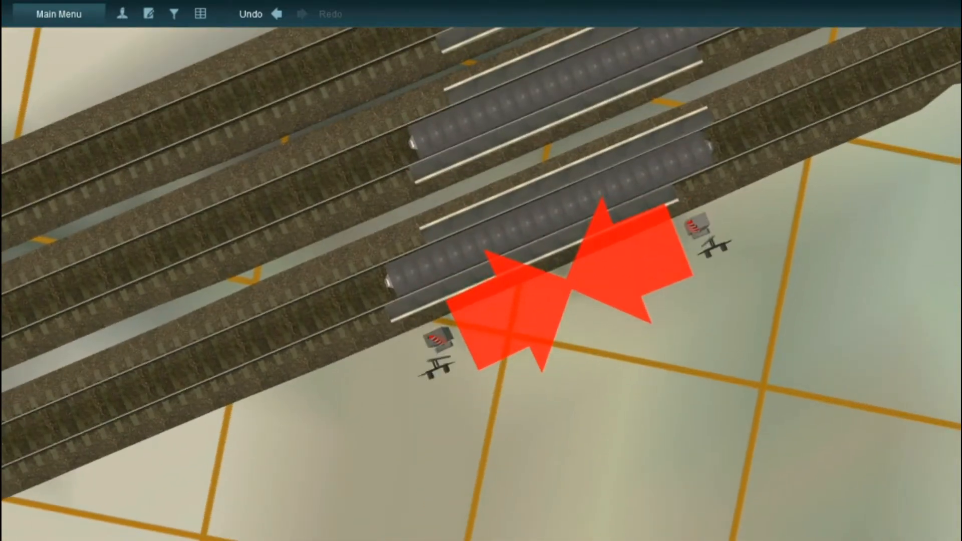
{"action": "left_click", "coordinate": [437, 341]}
{"action": "left_click", "coordinate": [893, 251]}
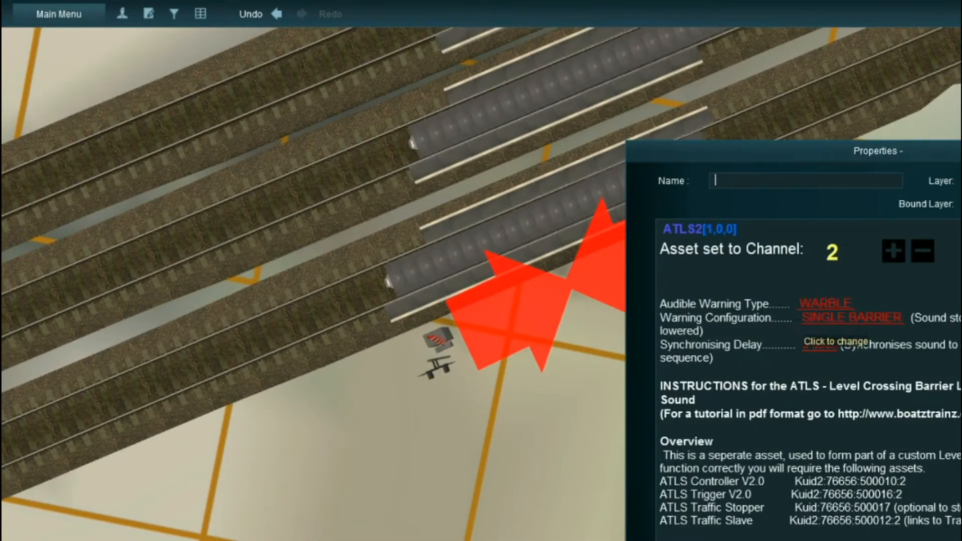
{"action": "left_click", "coordinate": [893, 251]}
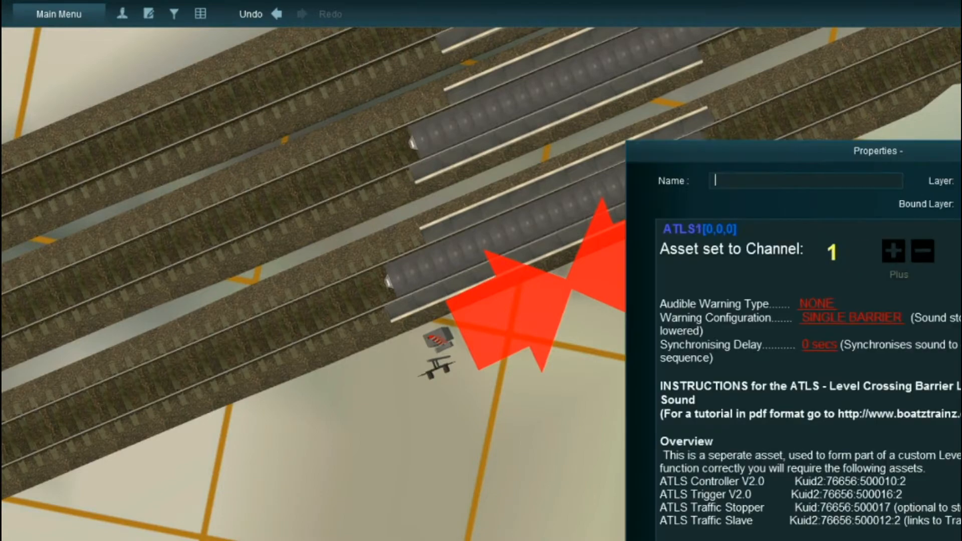
Set both barriers on this side of the crossing to channel 2.
{"action": "left_click", "coordinate": [696, 225]}
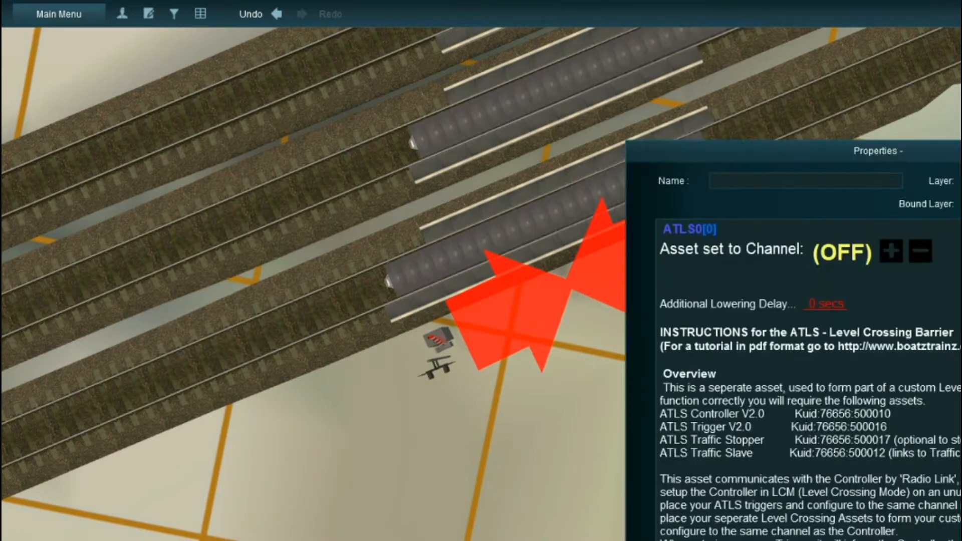
{"action": "left_click", "coordinate": [893, 250]}
{"action": "left_click", "coordinate": [893, 251]}
{"action": "left_click", "coordinate": [438, 341]}
{"action": "left_click", "coordinate": [892, 250]}
{"action": "left_click", "coordinate": [893, 250]}
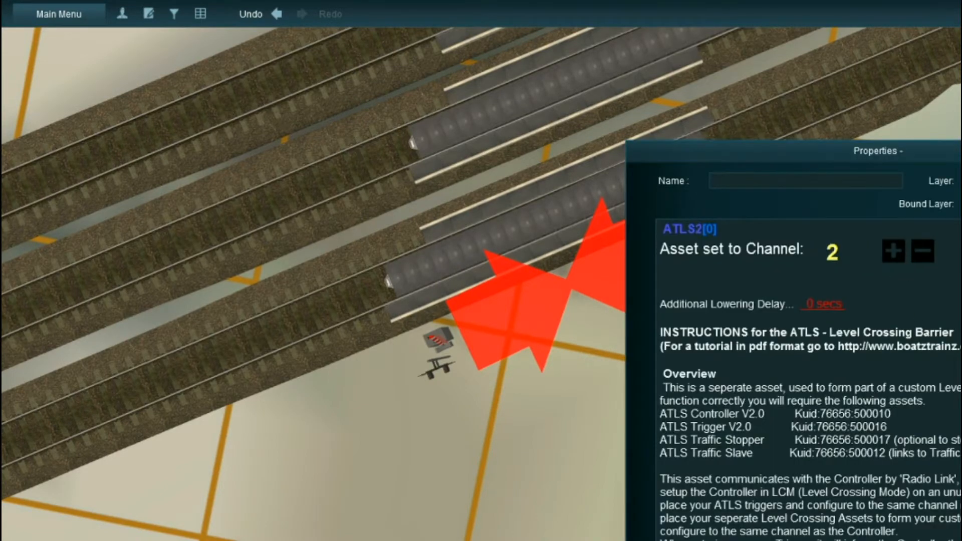
Set the level crossing's remaining barriers and warning lights to channel 2.
{"action": "key", "text": "Up"}
{"action": "left_click", "coordinate": [714, 503]}
{"action": "left_click", "coordinate": [893, 250]}
{"action": "left_click", "coordinate": [893, 250]}
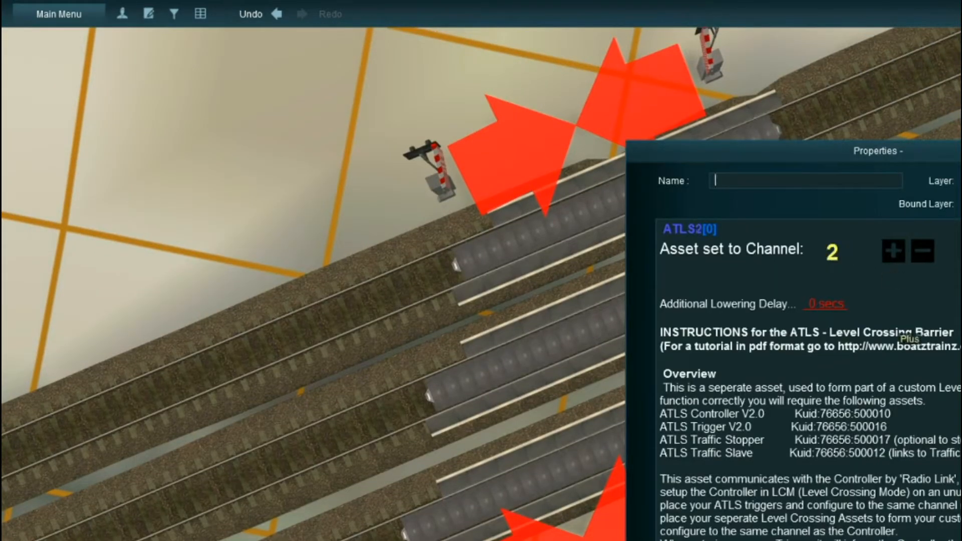
{"action": "left_click", "coordinate": [446, 539]}
{"action": "left_click", "coordinate": [892, 250]}
{"action": "left_click", "coordinate": [893, 250]}
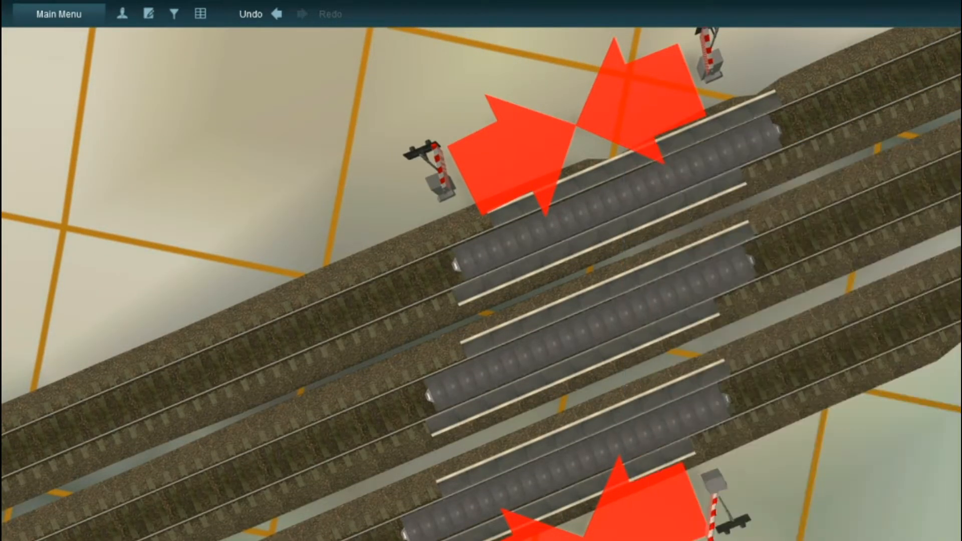
{"action": "left_click", "coordinate": [721, 509]}
{"action": "left_click", "coordinate": [892, 251]}
{"action": "left_click", "coordinate": [893, 250]}
{"action": "key", "text": "Return"}
{"action": "left_click", "coordinate": [710, 70]}
{"action": "left_click", "coordinate": [893, 251]}
{"action": "key", "text": "Return"}
Move the ATLS controller closer to the crossing and set it to channel 2 in level crossing mode.
{"action": "key", "text": "Down"}
{"action": "scroll", "coordinate": [481, 284], "scroll_direction": "down", "scroll_amount": 4}
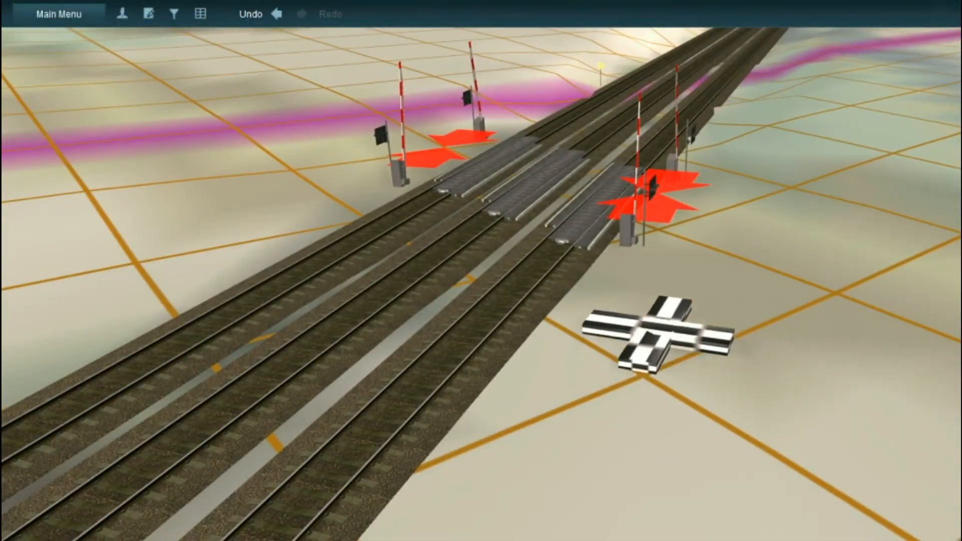
{"action": "left_click_drag", "start_coordinate": [658, 333], "coordinate": [641, 292]}
{"action": "left_click", "coordinate": [642, 292]}
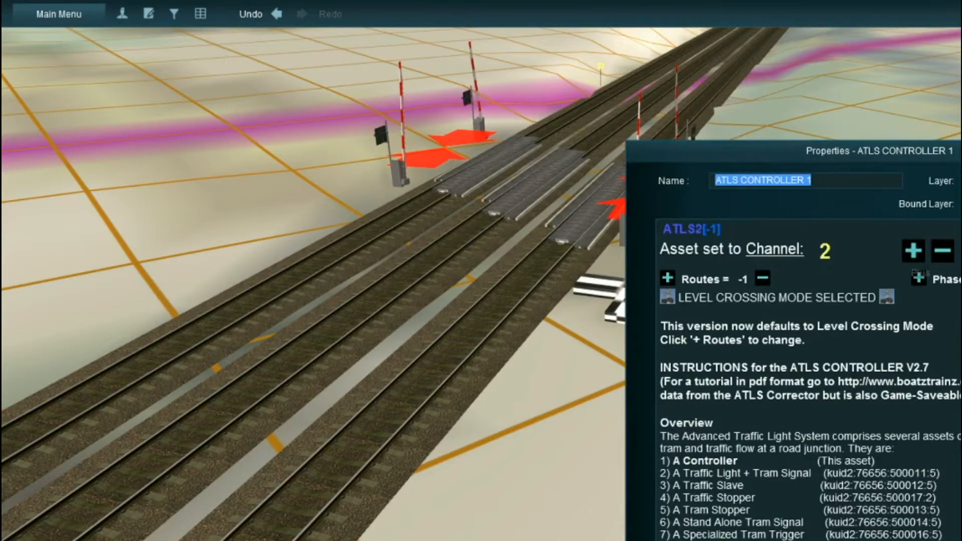
{"action": "key", "text": "Escape"}
Set the two ATLS triggers on the outer track, well ahead of the crossing, to channel 2.
{"action": "scroll", "coordinate": [481, 284], "scroll_direction": "down", "scroll_amount": 3}
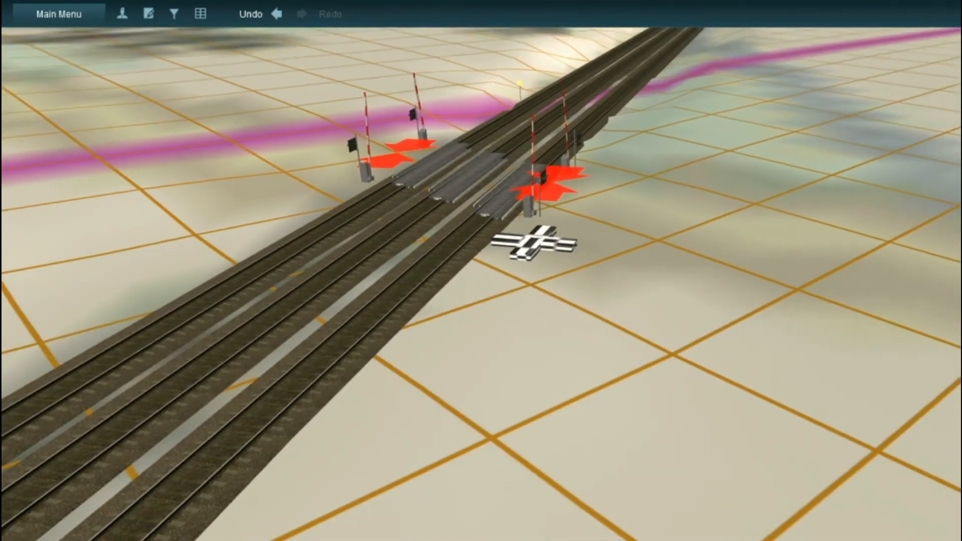
{"action": "scroll", "coordinate": [481, 284], "scroll_direction": "down", "scroll_amount": 3}
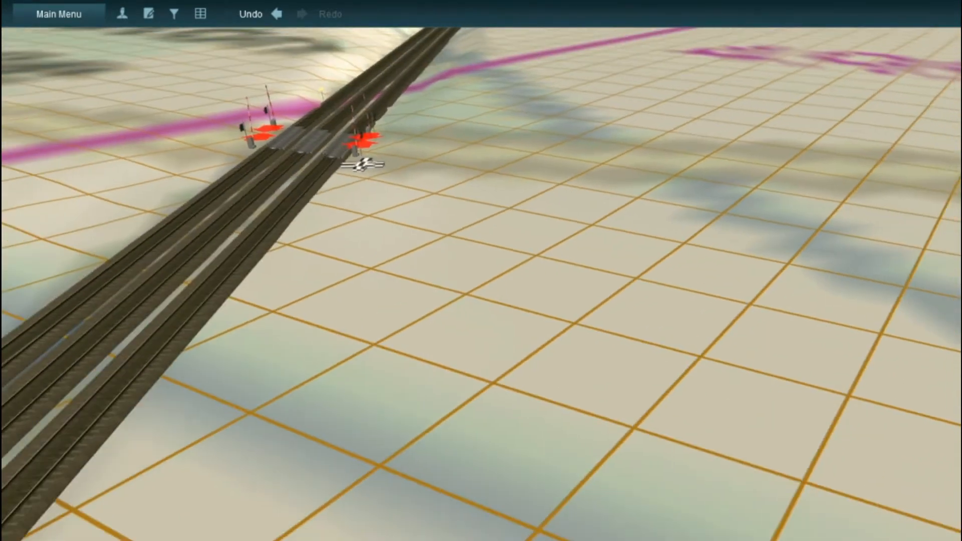
{"action": "key", "text": "Right"}
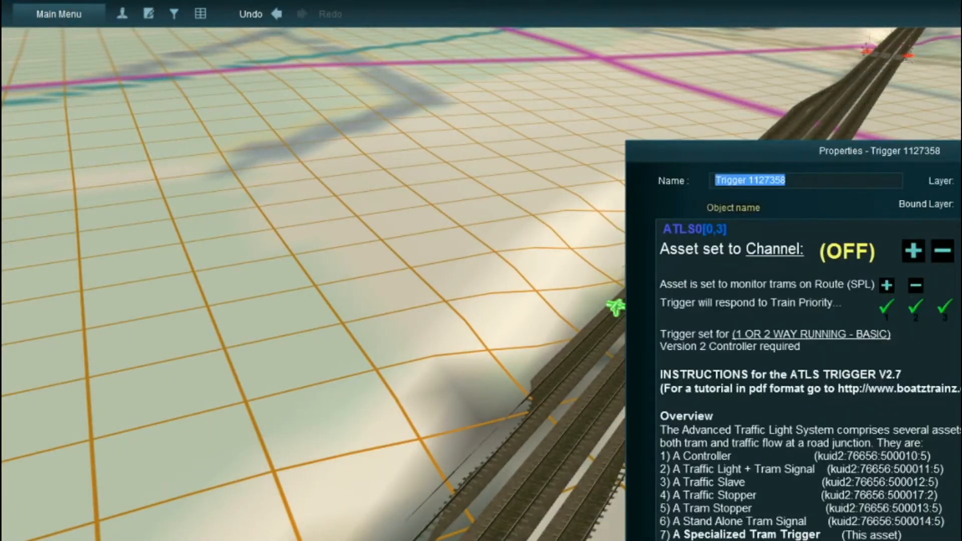
{"action": "left_click", "coordinate": [913, 251]}
{"action": "left_click", "coordinate": [913, 250]}
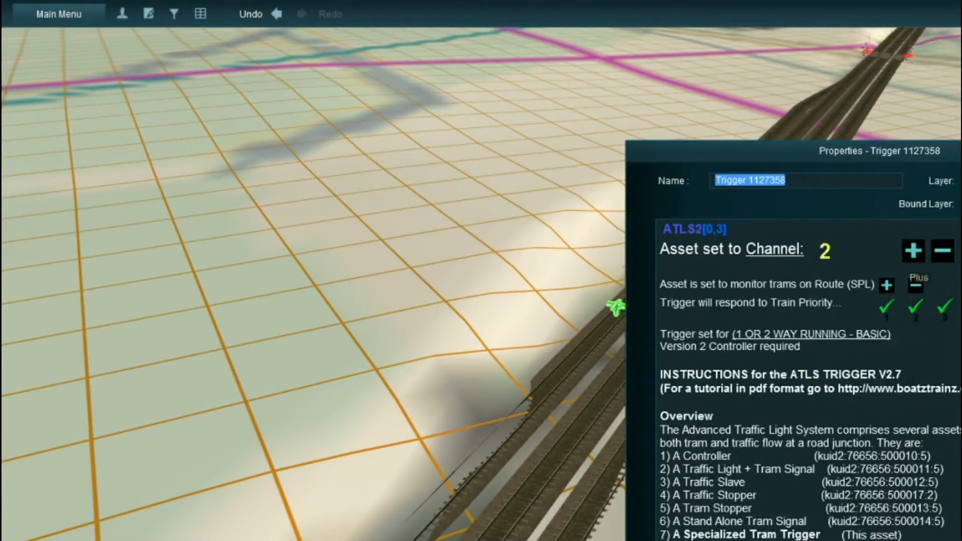
{"action": "key", "text": "Return"}
{"action": "left_click", "coordinate": [616, 306]}
{"action": "left_click", "coordinate": [914, 251]}
{"action": "left_click", "coordinate": [913, 251]}
{"action": "key", "text": "Return"}
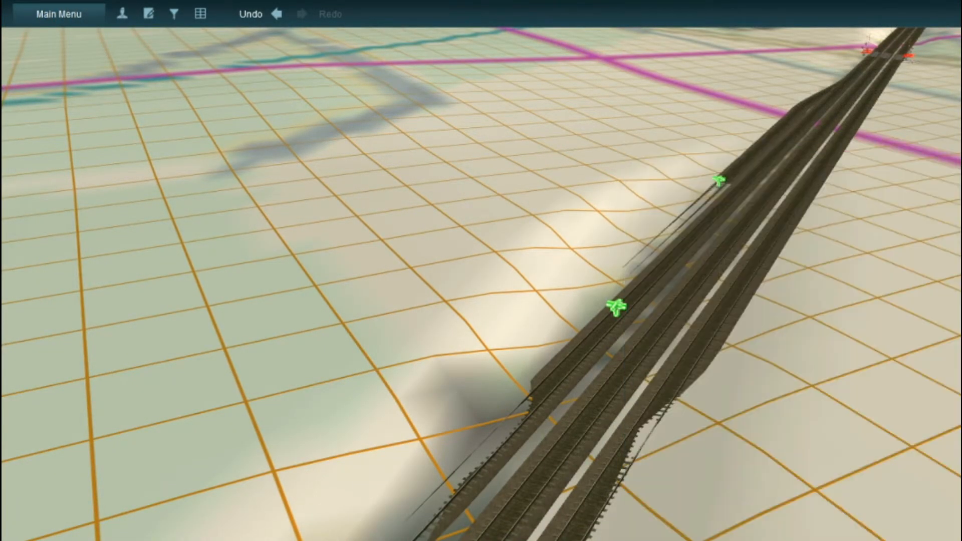
Set the ATLS trigger on the track beyond the other side of the crossing to channel 2.
{"action": "right_click", "coordinate": [912, 65]}
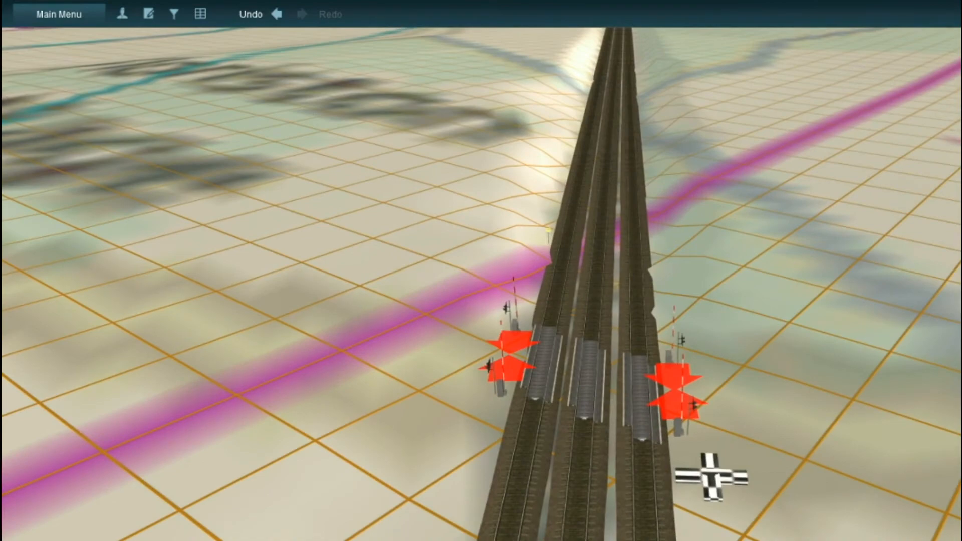
{"action": "left_click", "coordinate": [587, 138]}
{"action": "left_click", "coordinate": [913, 251]}
{"action": "left_click", "coordinate": [914, 250]}
{"action": "key", "text": "Return"}
{"action": "right_click", "coordinate": [617, 45]}
{"action": "right_click", "coordinate": [618, 45]}
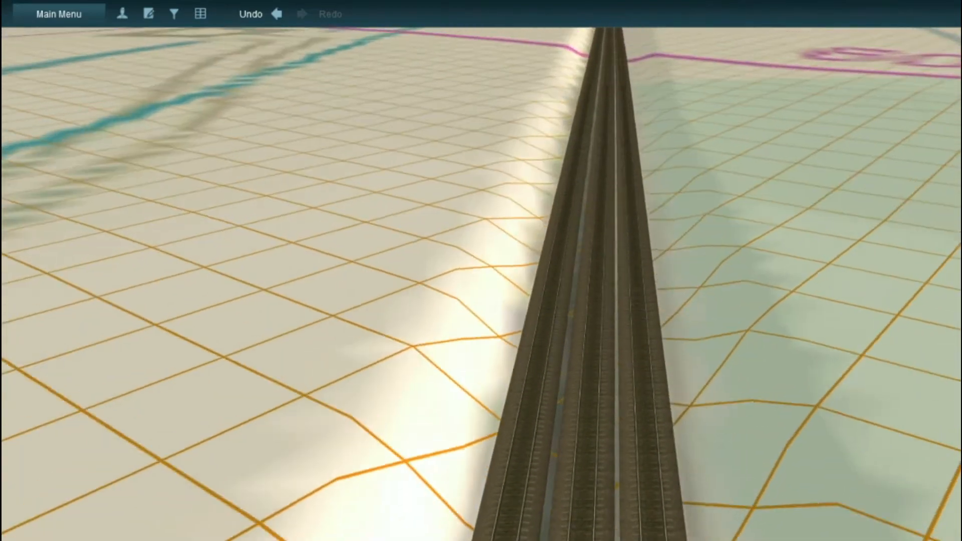
{"action": "right_click", "coordinate": [616, 43]}
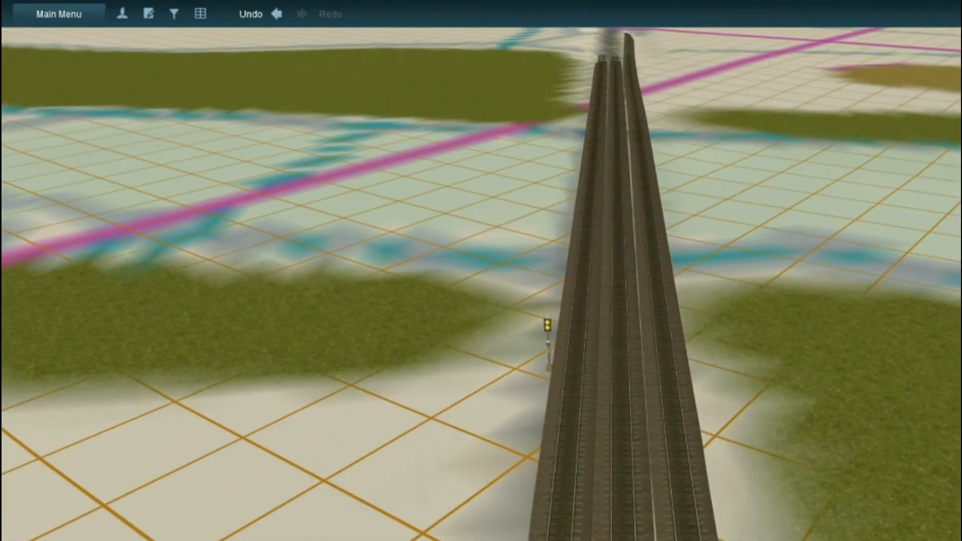
{"action": "right_click", "coordinate": [615, 64]}
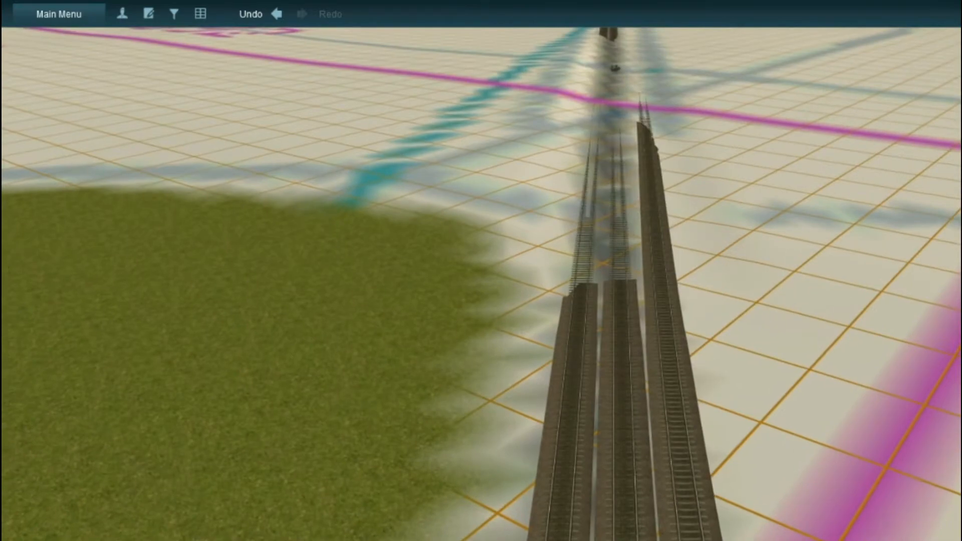
Set the two ATLS triggers on the approach tracks near the grass area to channel 2.
{"action": "left_click", "coordinate": [620, 324]}
{"action": "left_click", "coordinate": [913, 250]}
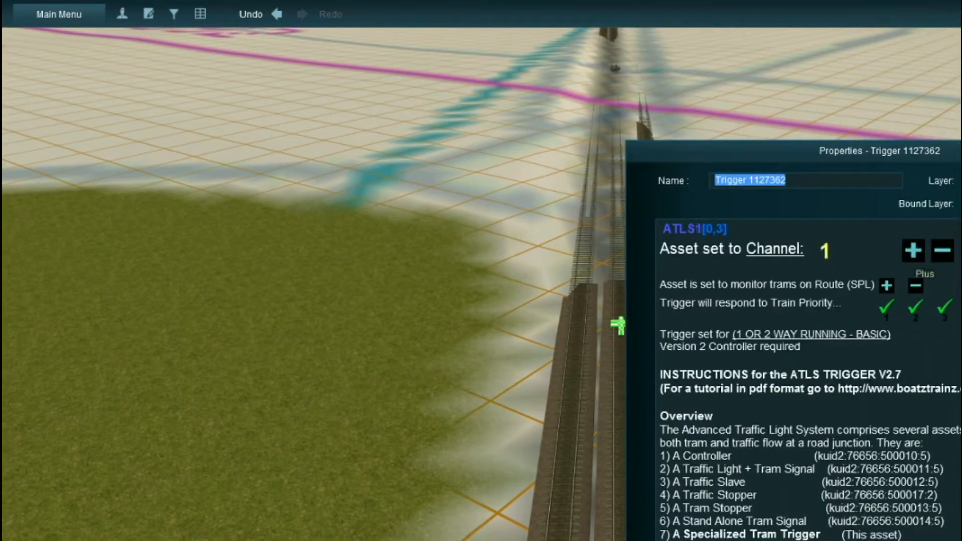
{"action": "left_click", "coordinate": [912, 251]}
{"action": "key", "text": "Return"}
{"action": "key", "text": "Right"}
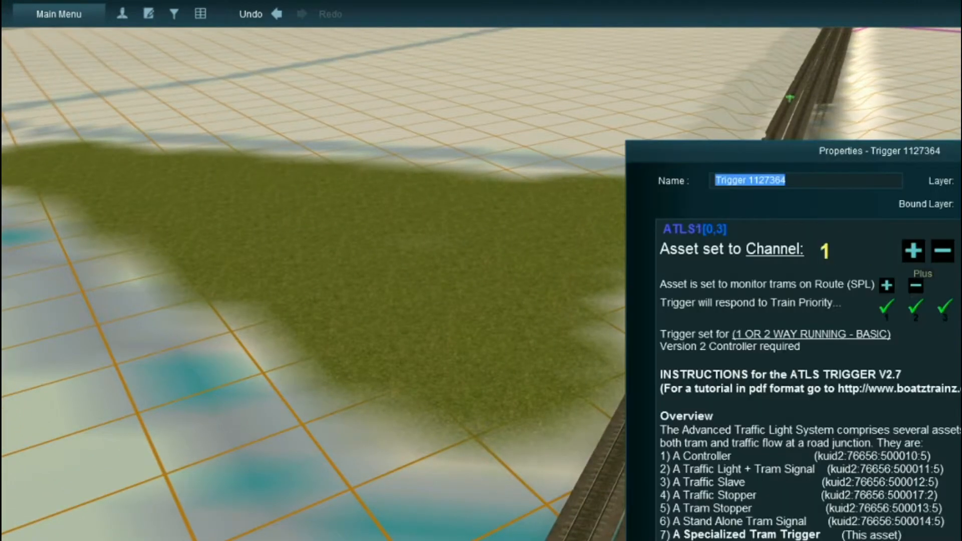
{"action": "left_click", "coordinate": [913, 251]}
{"action": "key", "text": "Return"}
{"action": "key", "text": "Right"}
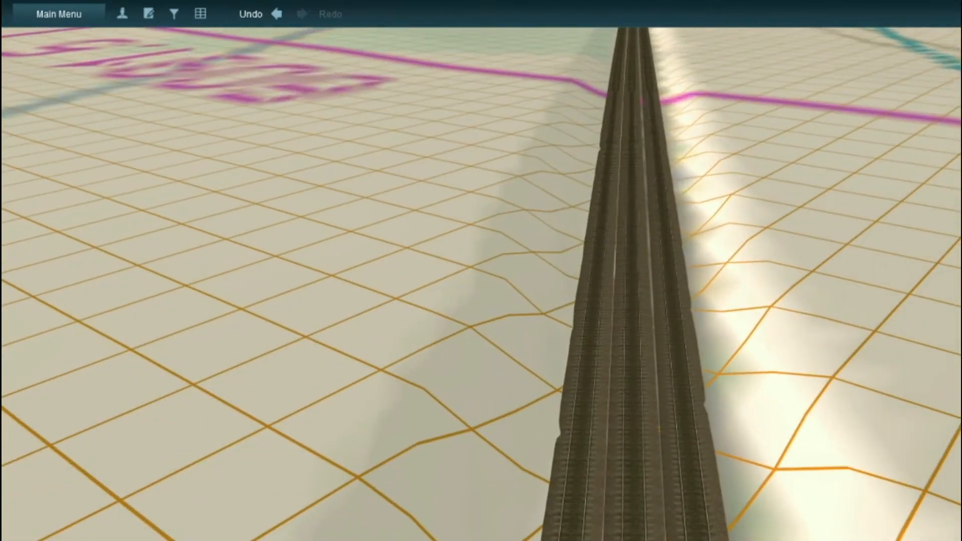
Set the ATLS trigger on the opposite approach to the crossing to channel 2.
{"action": "key", "text": "Up"}
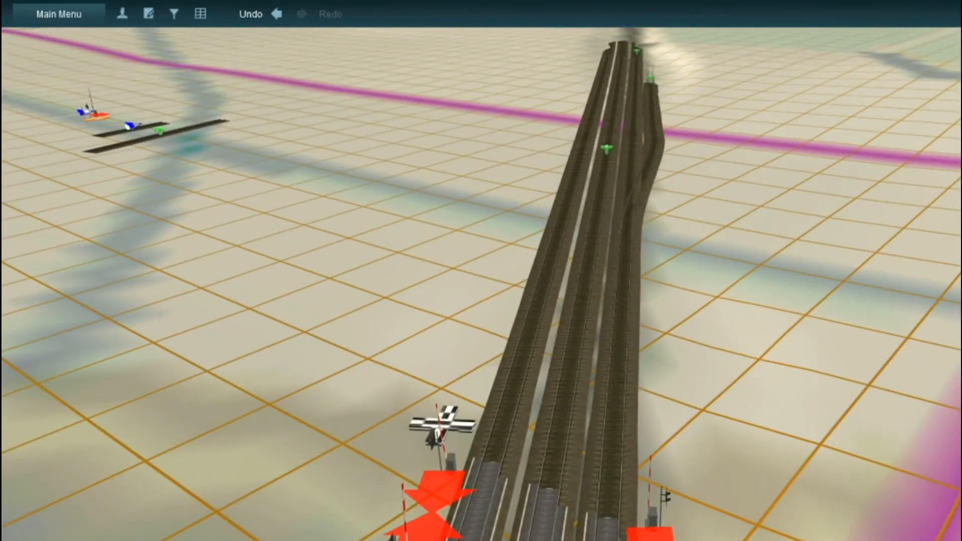
{"action": "left_click", "coordinate": [913, 250]}
{"action": "key", "text": "Return"}
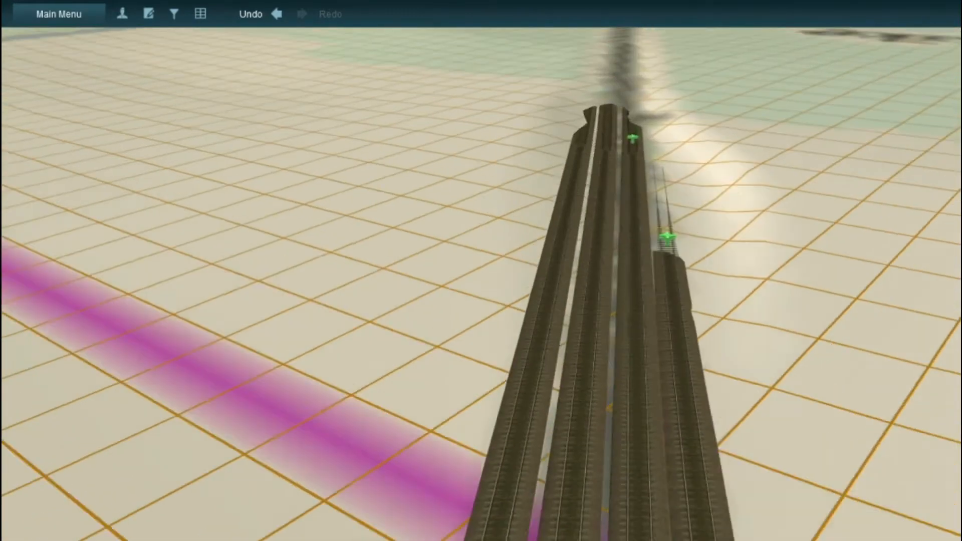
Set the ATLS trigger on the outermost underground track to channel 2 with the terrain hidden, and restore the surface view.
{"action": "key", "text": "Up"}
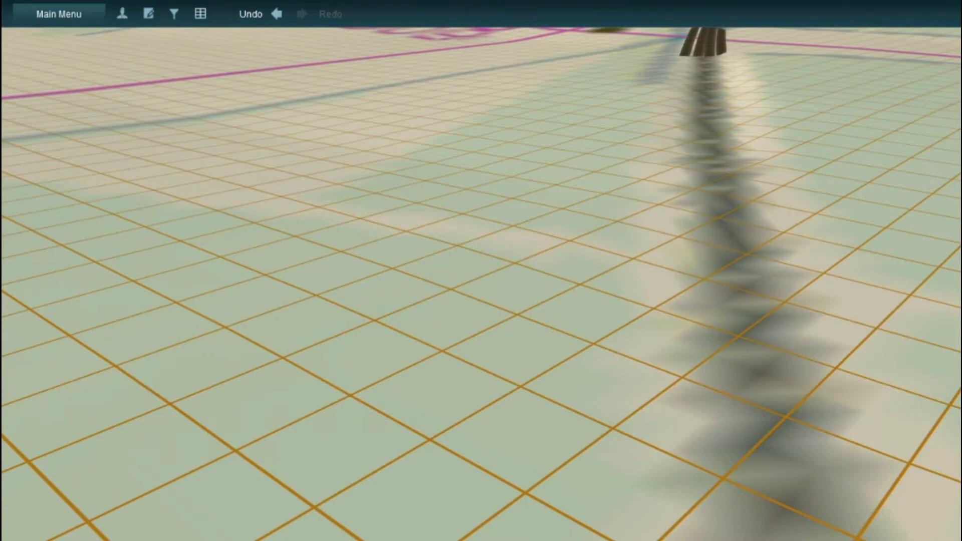
{"action": "key", "text": "F9"}
{"action": "left_click", "coordinate": [659, 231]}
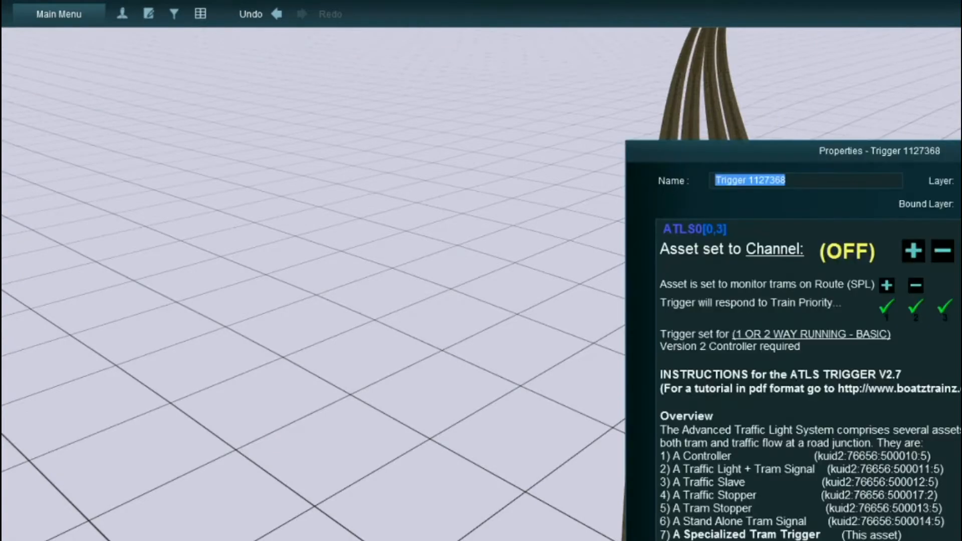
{"action": "left_click", "coordinate": [913, 251]}
{"action": "left_click", "coordinate": [912, 251]}
{"action": "key", "text": "Escape"}
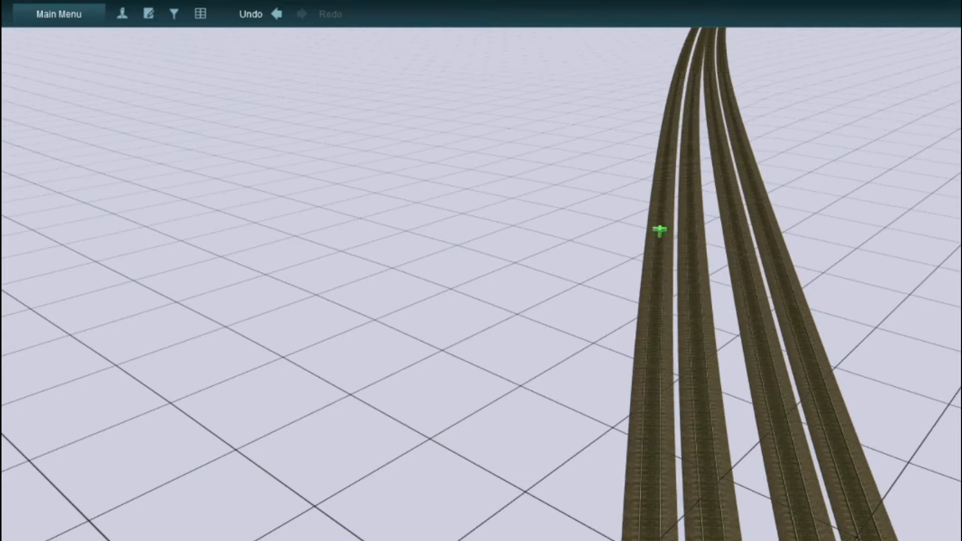
{"action": "key", "text": "Down"}
{"action": "key", "text": "F9"}
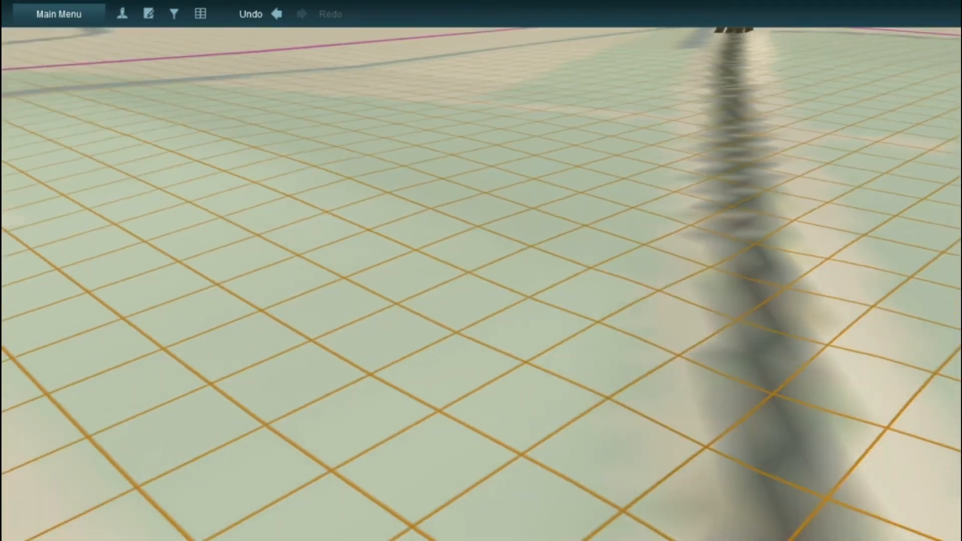
{"action": "key", "text": "Down"}
{"action": "key", "text": "Left"}
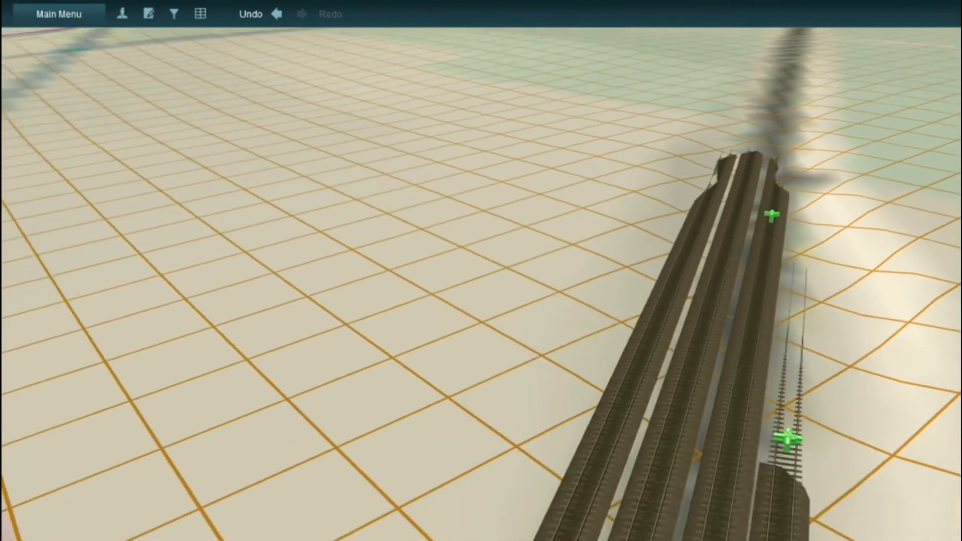
{"action": "key", "text": "Down"}
{"action": "key", "text": "Left"}
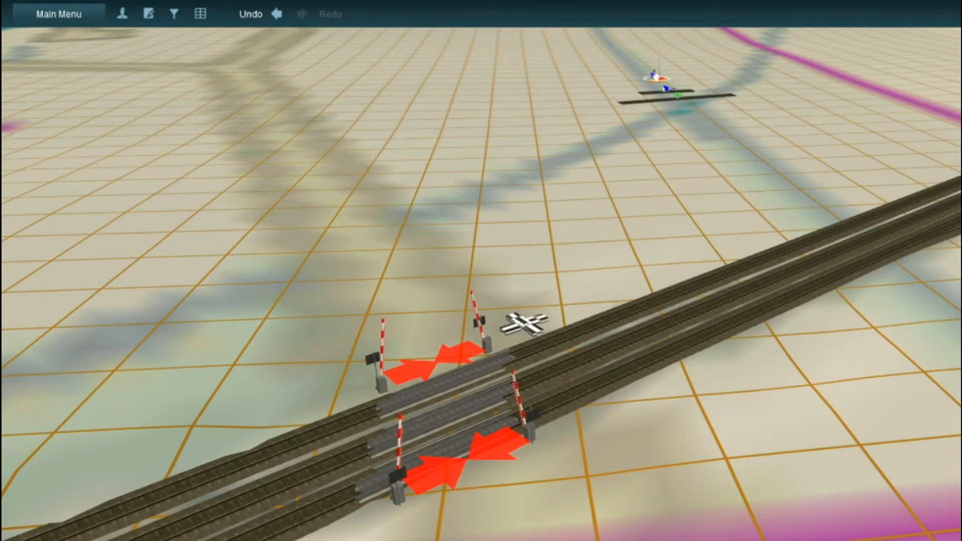
{"action": "left_click", "coordinate": [408, 324]}
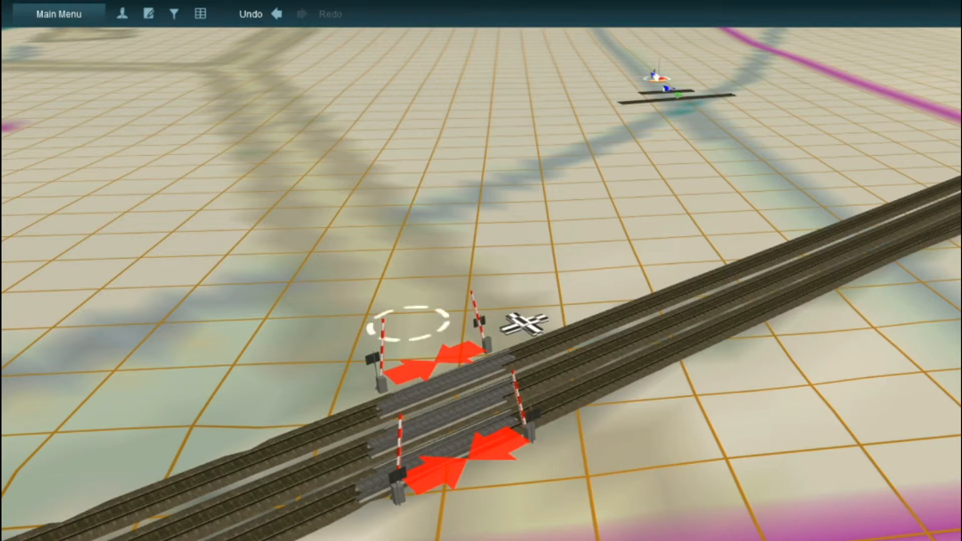
{"action": "left_click", "coordinate": [357, 234]}
{"action": "key", "text": "ctrl+z"}
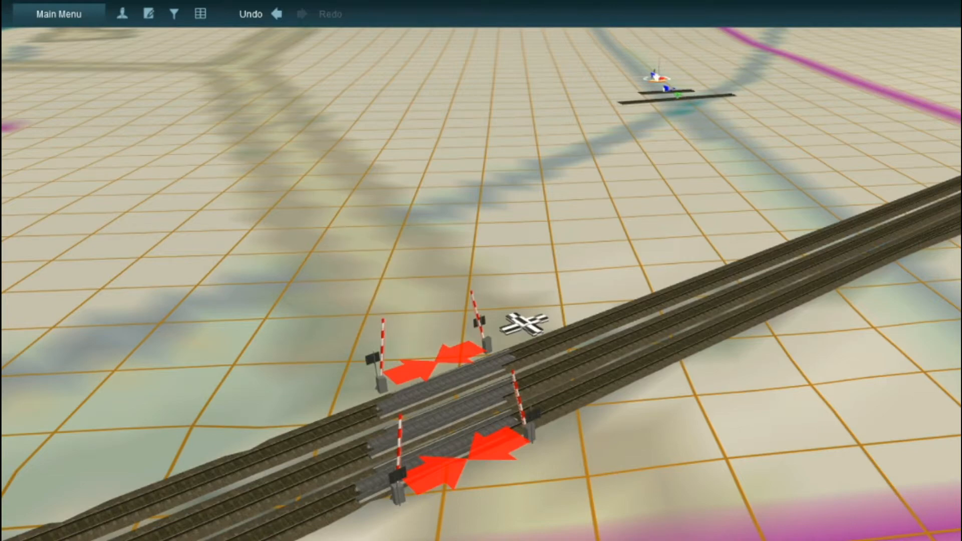
Lay a road through the level crossing, extending from beyond the far barriers across all three tracks to the near side.
{"action": "left_click", "coordinate": [415, 334]}
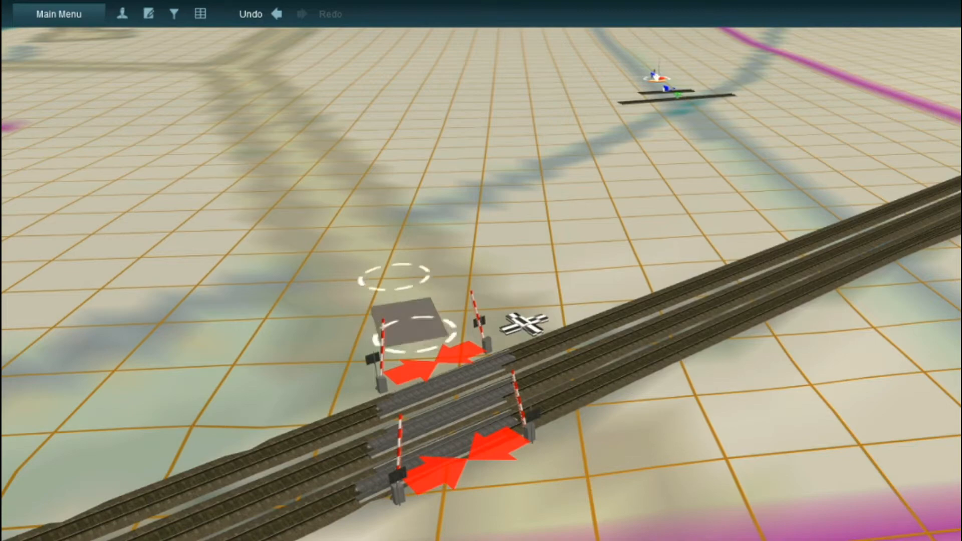
{"action": "left_click", "coordinate": [394, 275]}
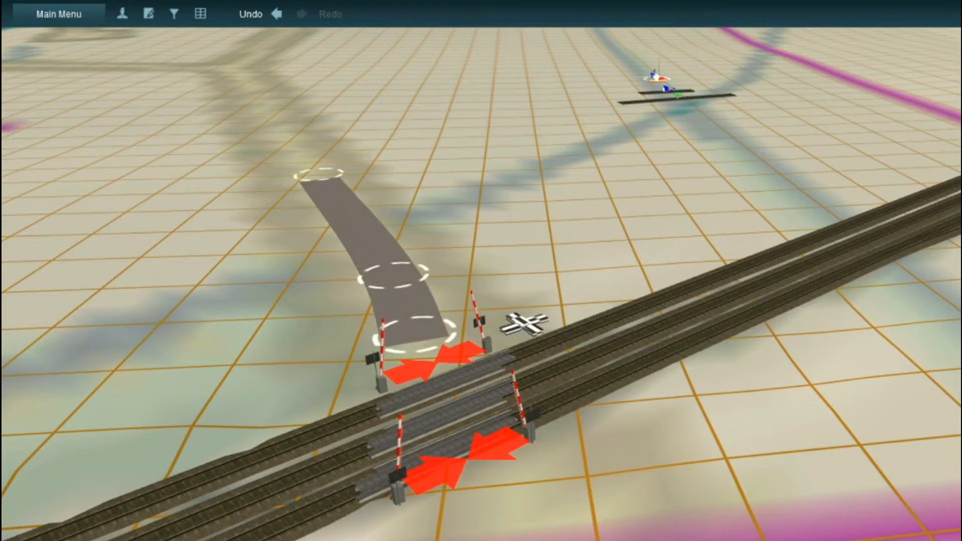
{"action": "left_click", "coordinate": [415, 335]}
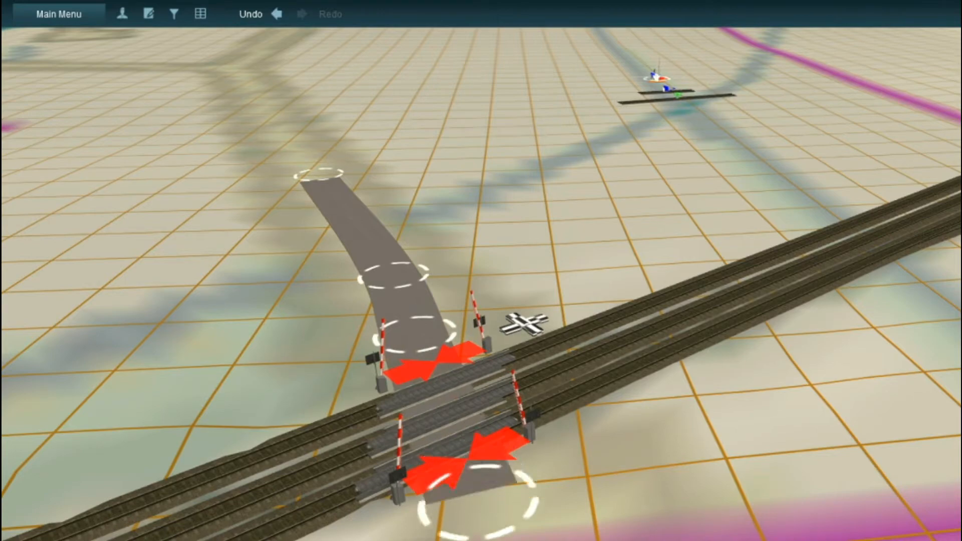
{"action": "left_click", "coordinate": [483, 508]}
{"action": "right_click", "coordinate": [515, 537]}
{"action": "left_click", "coordinate": [811, 448]}
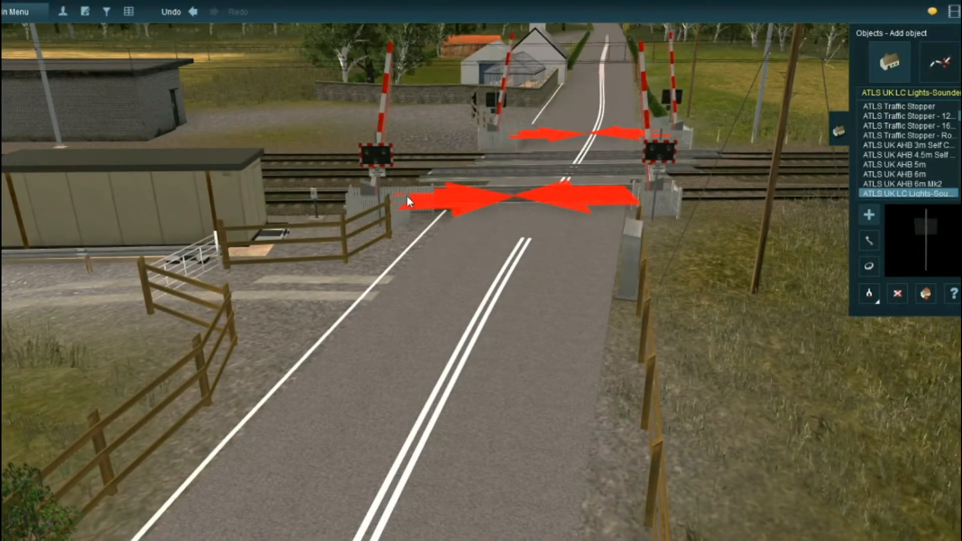
Open the properties of the left-hand roadside warning light, step its channel down to off and set it back to 2.
{"action": "right_click", "coordinate": [409, 216]}
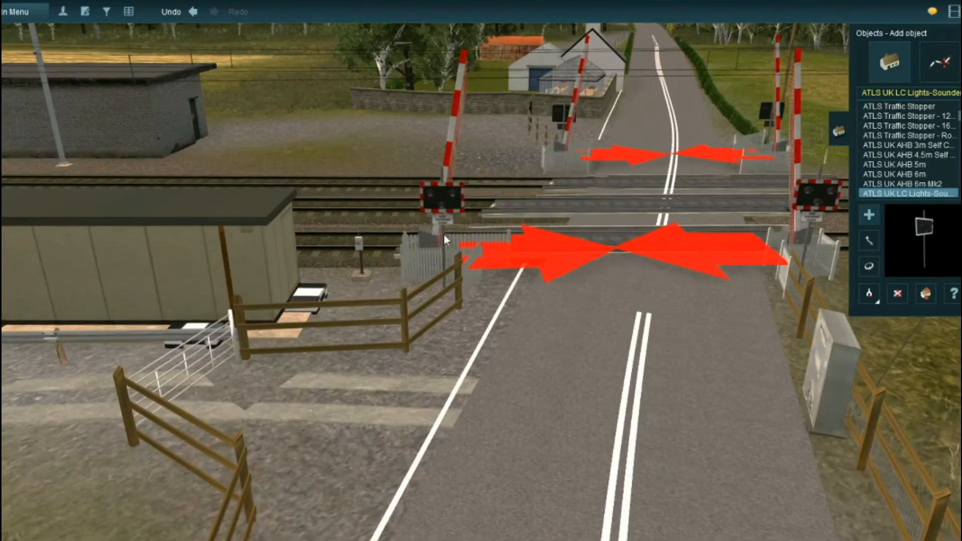
{"action": "scroll", "coordinate": [465, 241], "scroll_direction": "up", "scroll_amount": 3}
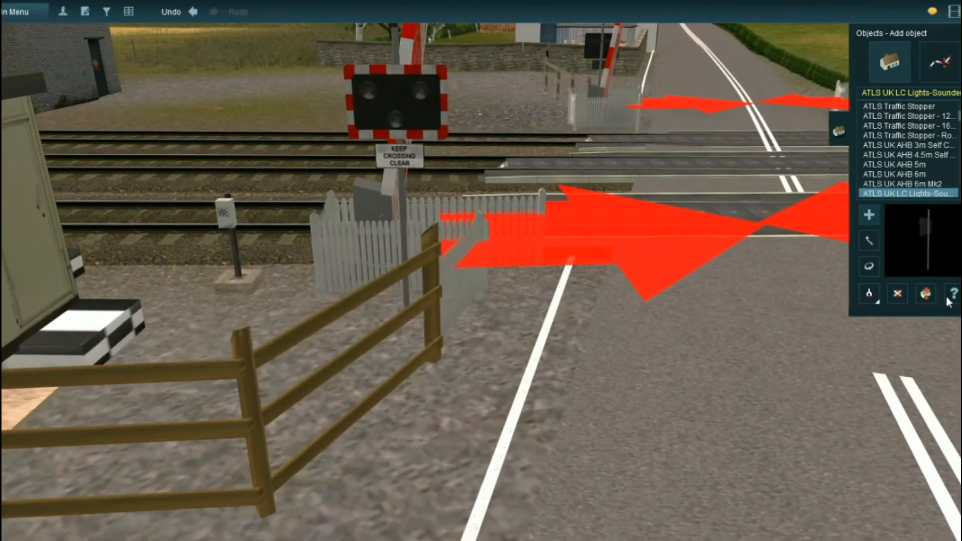
{"action": "left_click", "coordinate": [951, 295]}
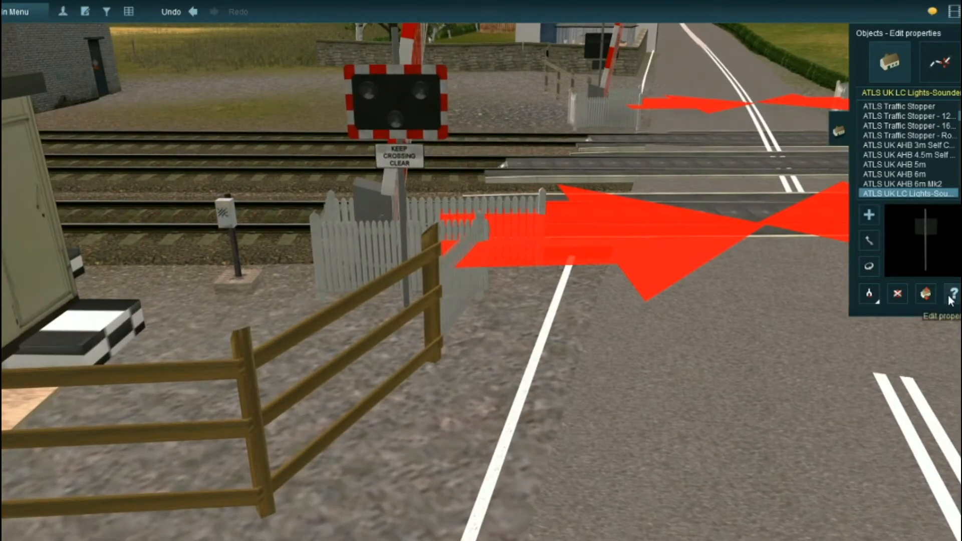
{"action": "left_click", "coordinate": [388, 87]}
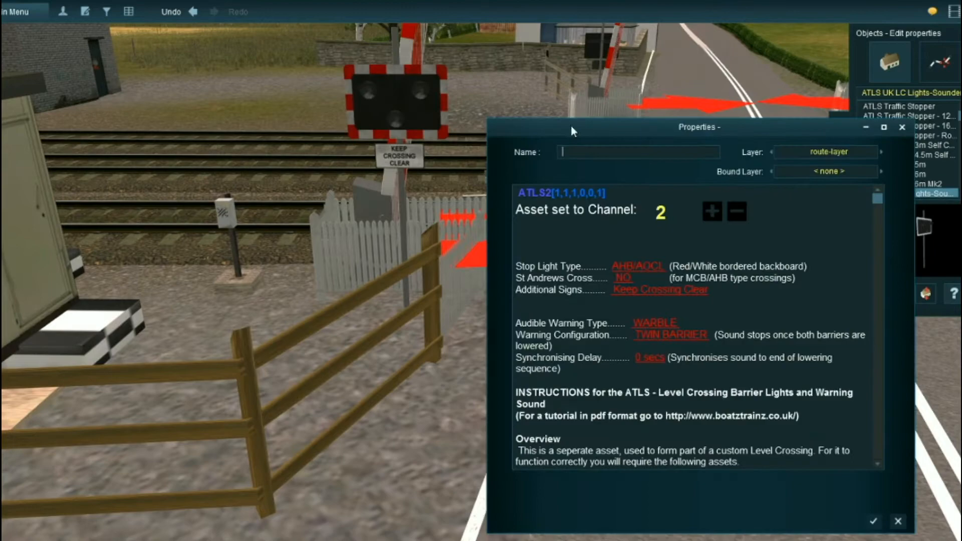
{"action": "double_click", "coordinate": [739, 212]}
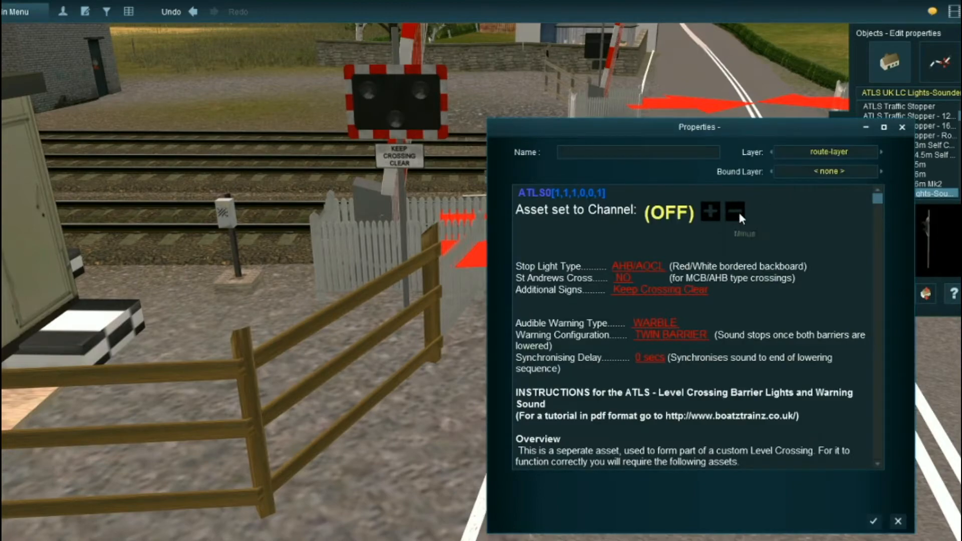
{"action": "left_click", "coordinate": [711, 209]}
{"action": "left_click", "coordinate": [711, 209]}
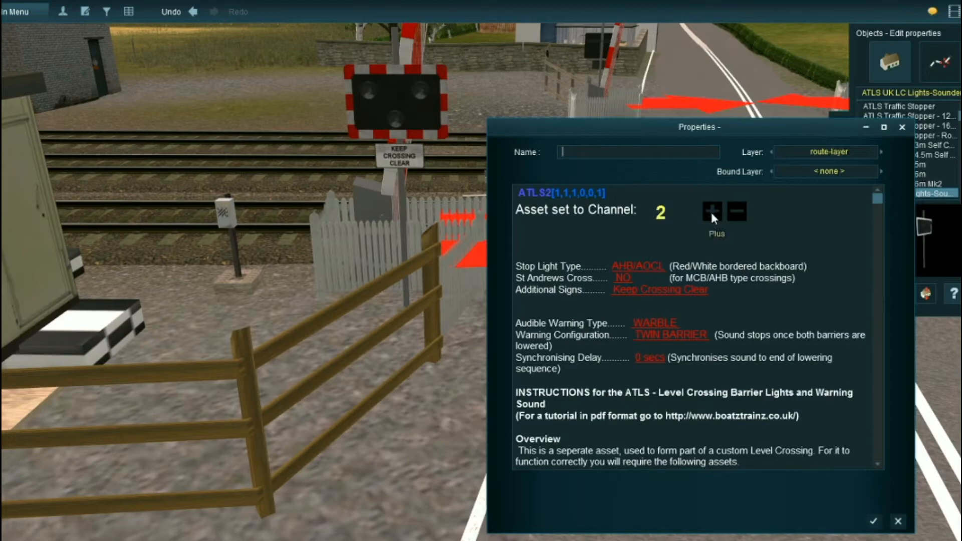
Try the MCB stop light type and the St Andrews Cross, returning each to AHB/AOCL and NO.
{"action": "left_click", "coordinate": [637, 264]}
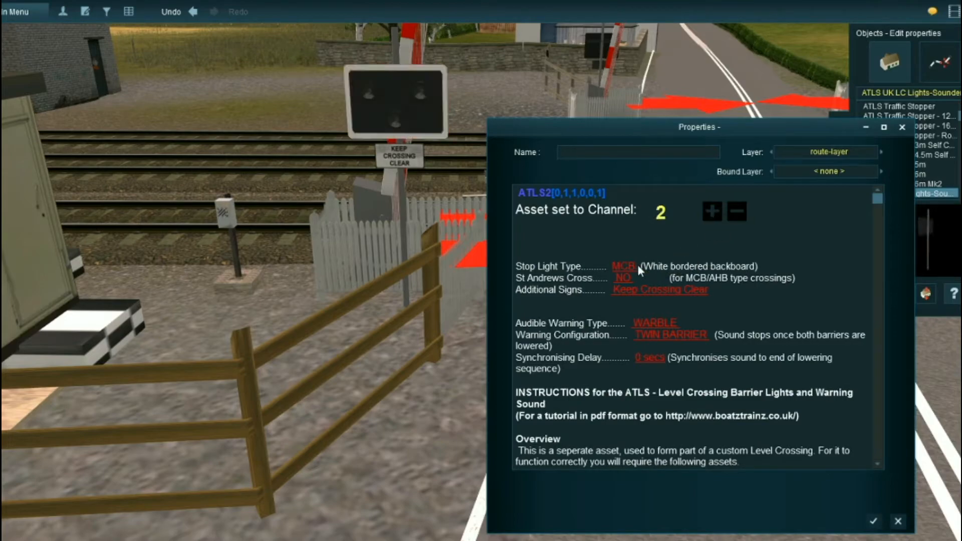
{"action": "left_click", "coordinate": [632, 265]}
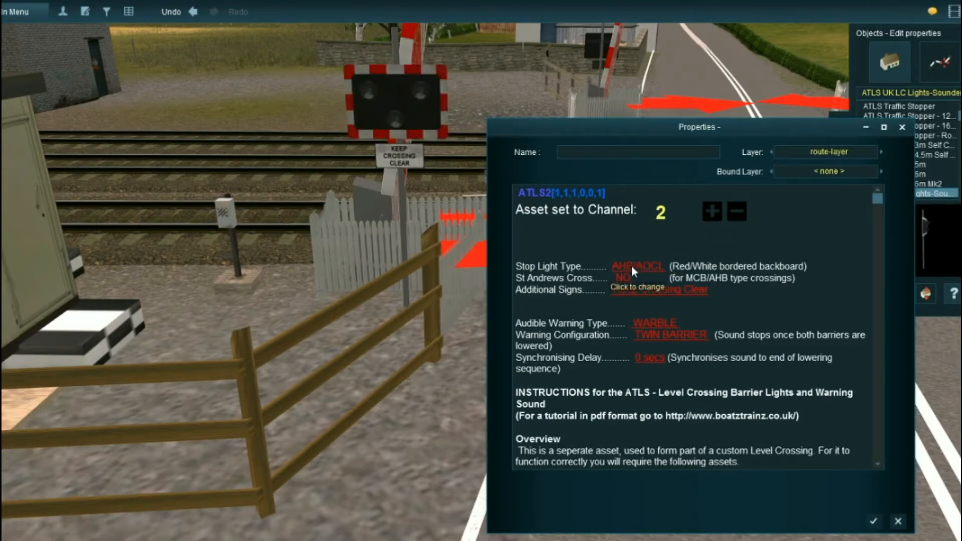
{"action": "left_click", "coordinate": [624, 276]}
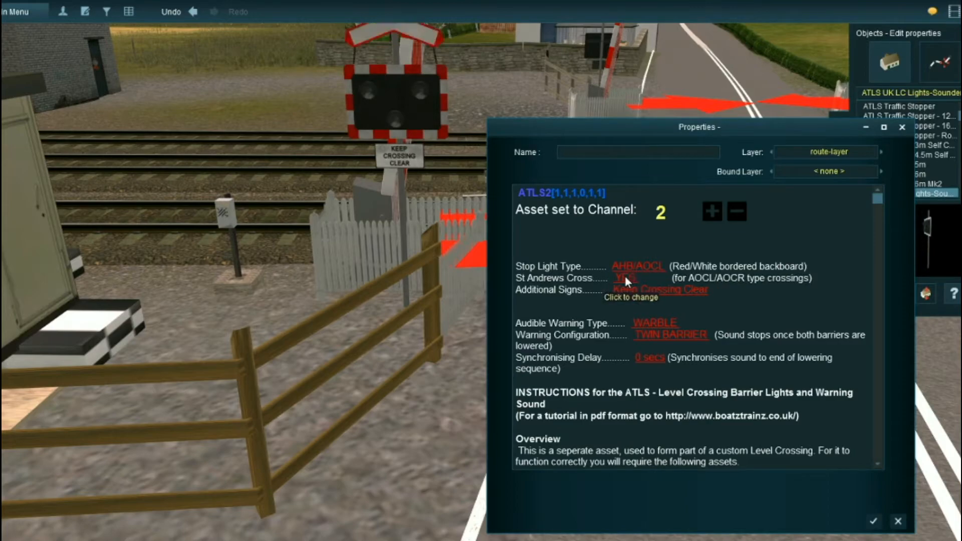
{"action": "left_click", "coordinate": [624, 275]}
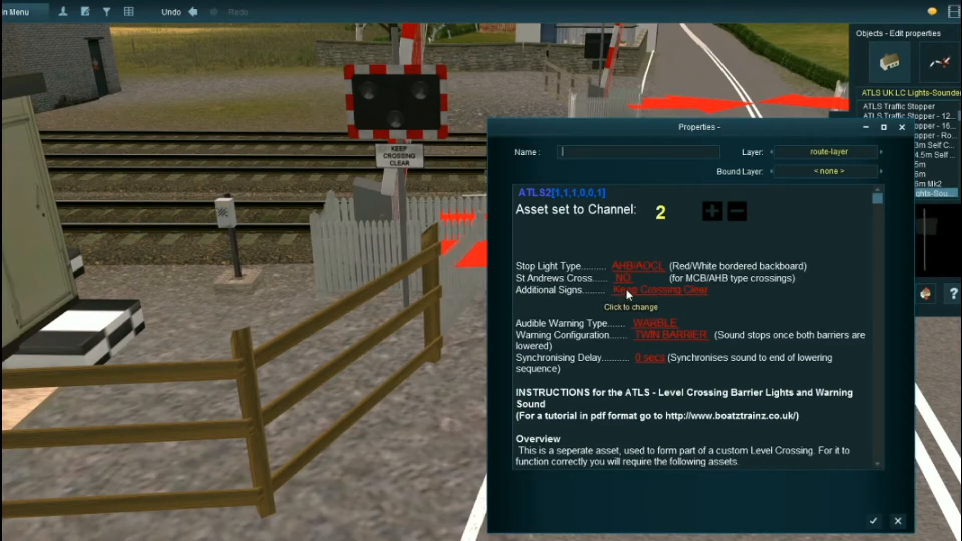
Cycle the warning light's additional signs through Another Train Coming and NONE, and return to Keep Crossing Clear.
{"action": "left_click", "coordinate": [627, 289]}
{"action": "left_click", "coordinate": [629, 292]}
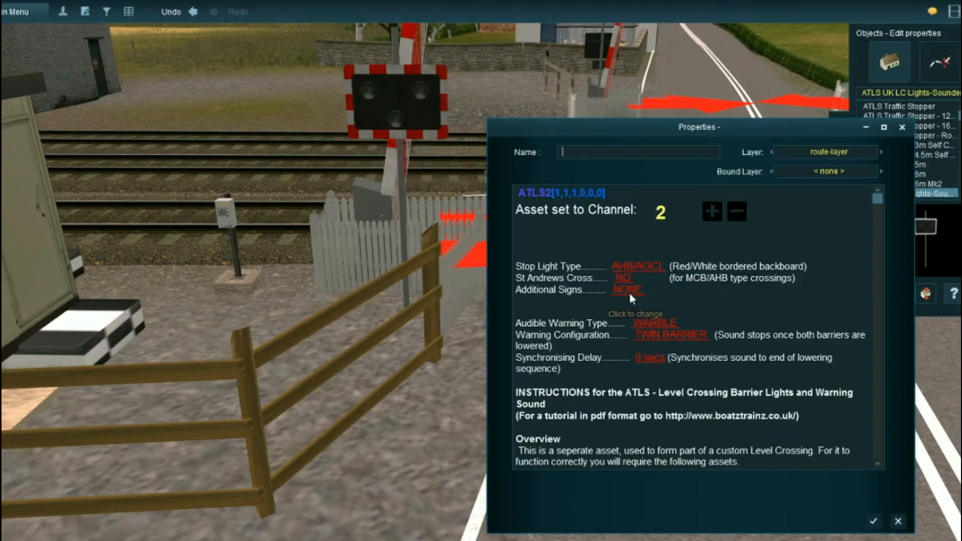
{"action": "left_click", "coordinate": [630, 292]}
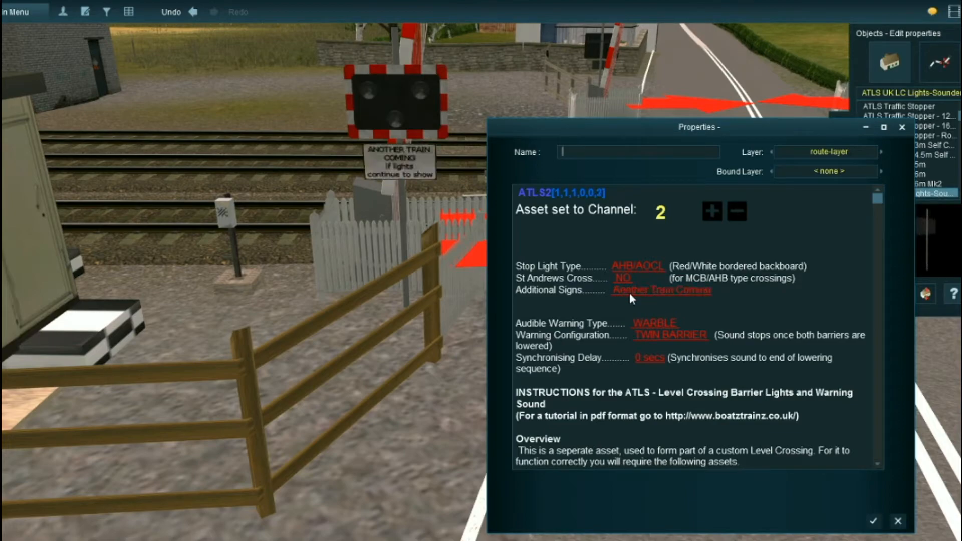
{"action": "left_click", "coordinate": [629, 293]}
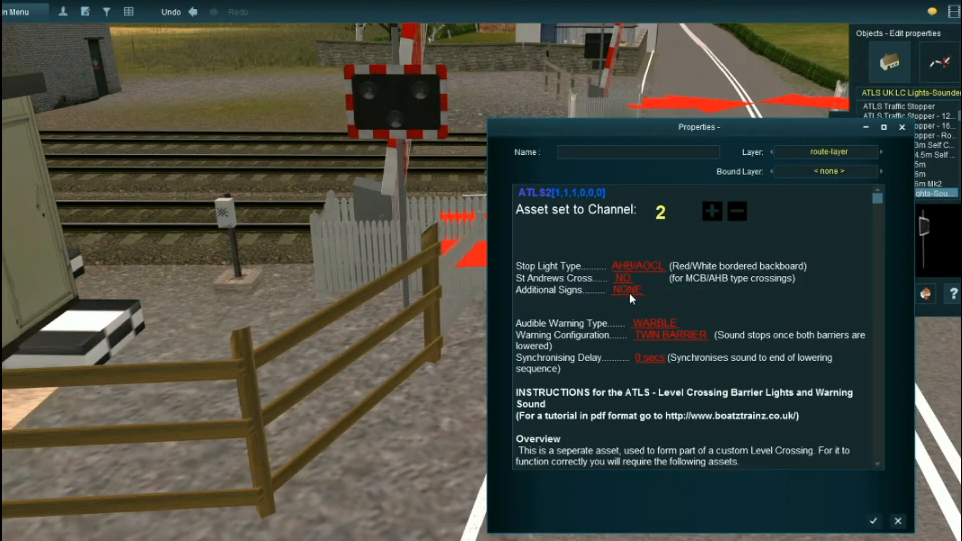
{"action": "left_click", "coordinate": [629, 292]}
Try the BELLS audible warning and SINGLE BARRIER configuration, return to WARBLE and TWIN BARRIER, and accept the properties.
{"action": "left_click", "coordinate": [653, 322]}
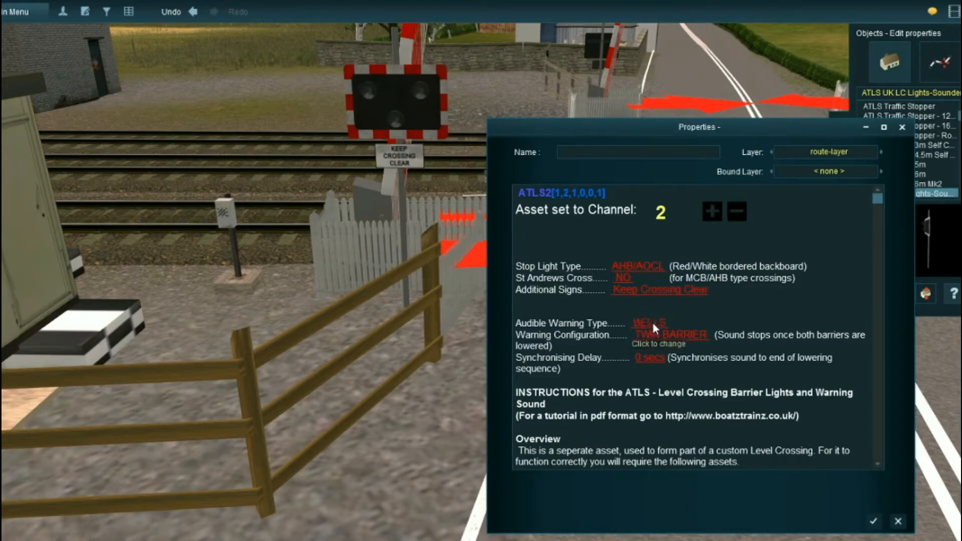
{"action": "left_click", "coordinate": [652, 324]}
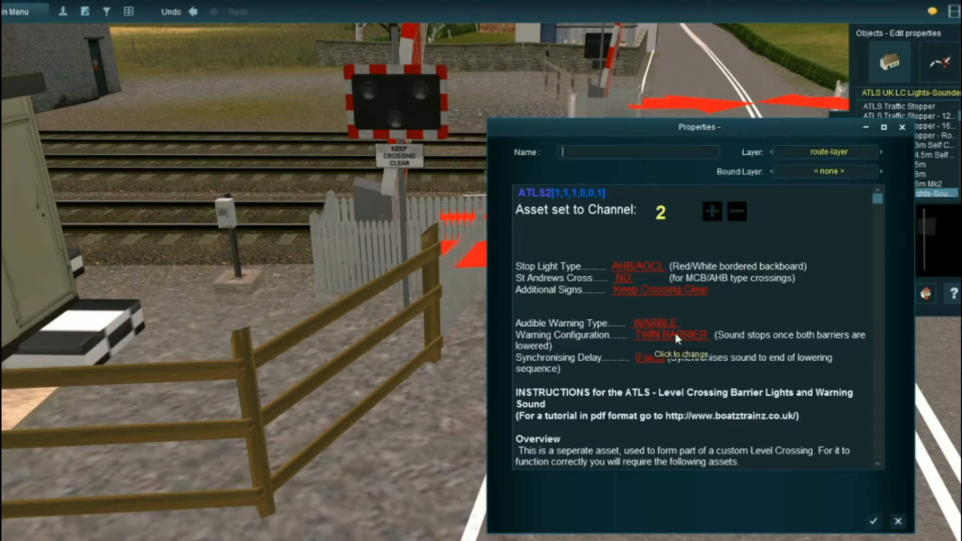
{"action": "left_click", "coordinate": [676, 336]}
{"action": "left_click", "coordinate": [674, 335]}
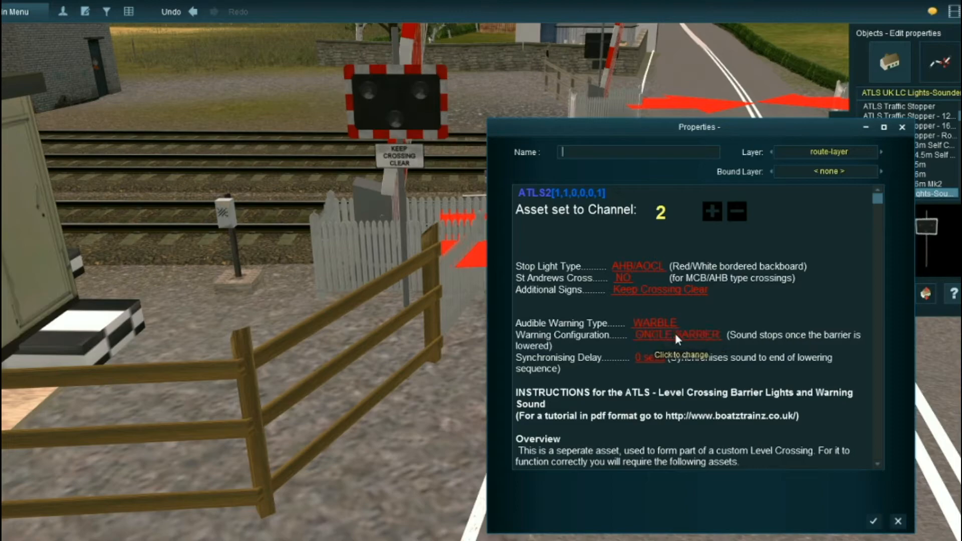
{"action": "left_click", "coordinate": [675, 335]}
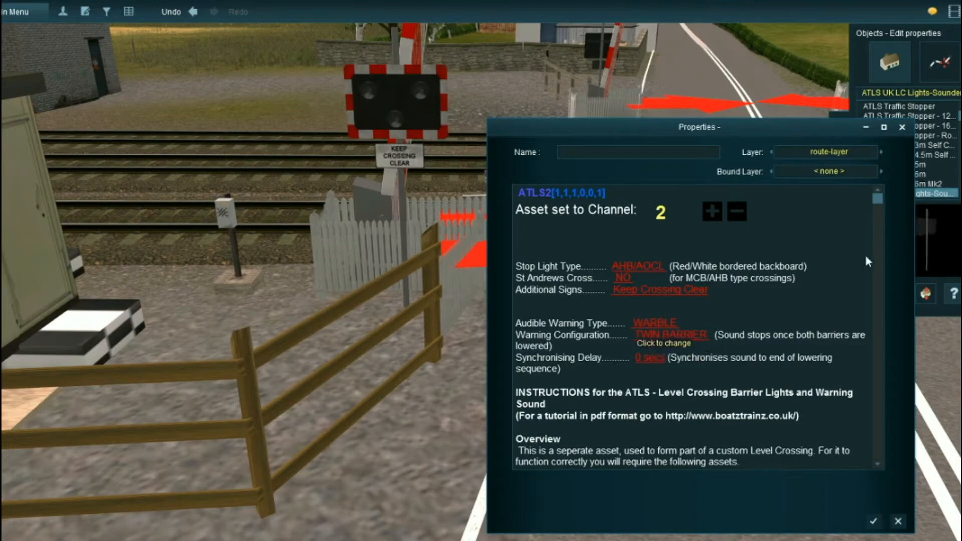
{"action": "left_click", "coordinate": [873, 521]}
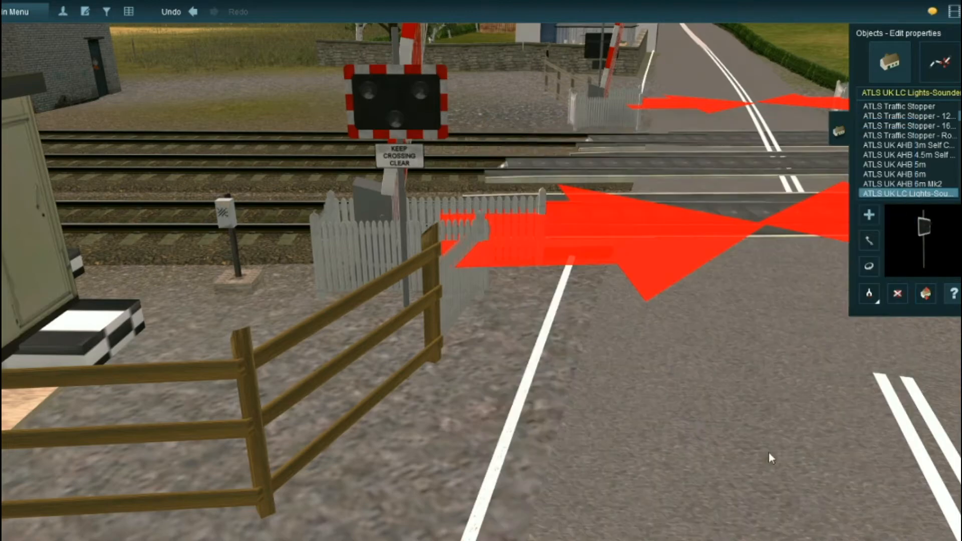
Examine the level crossing and its approach road from above, closing in on the equipment hut beside the tracks.
{"action": "scroll", "coordinate": [672, 312], "scroll_direction": "down", "scroll_amount": 5}
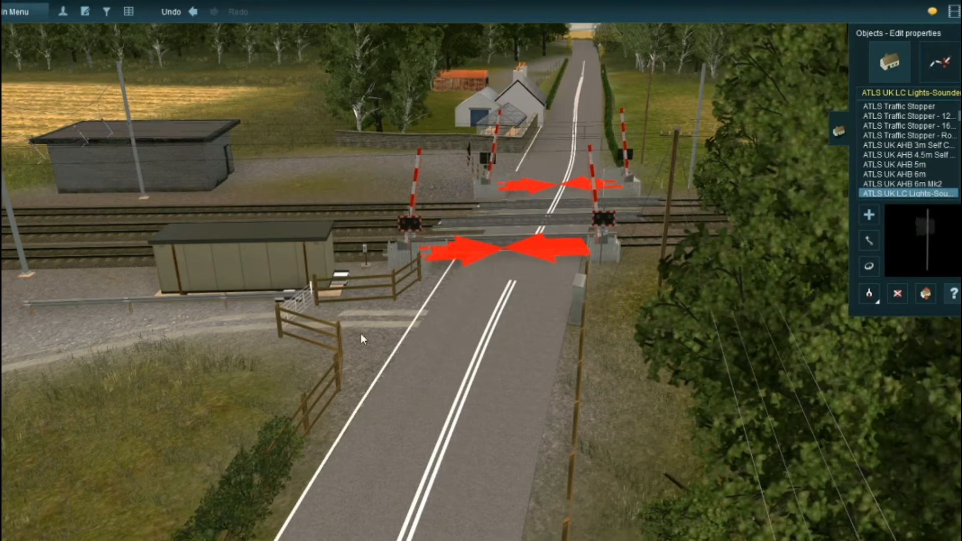
{"action": "right_click", "coordinate": [411, 402]}
{"action": "key", "text": "Down"}
{"action": "key", "text": "Right"}
{"action": "key", "text": "Up"}
{"action": "key", "text": "Up"}
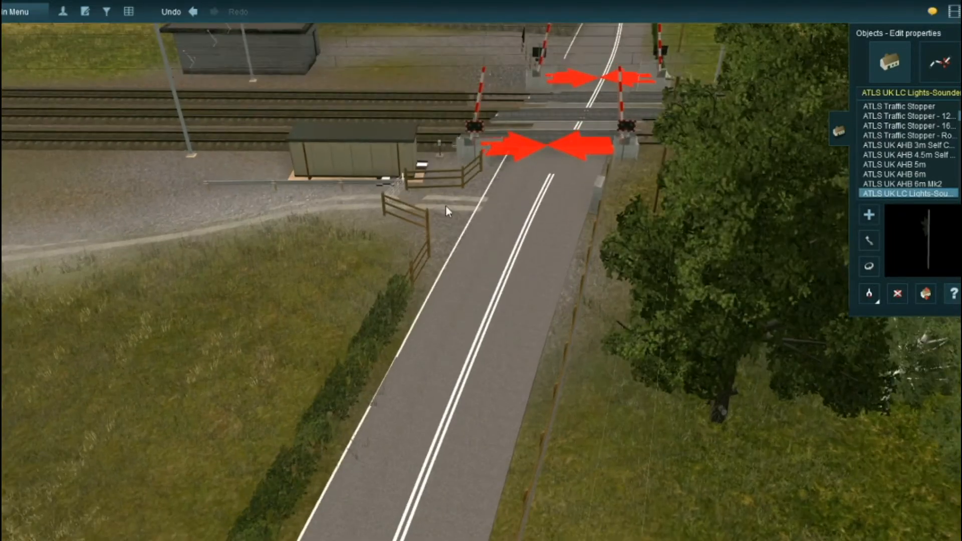
{"action": "right_click", "coordinate": [441, 177]}
{"action": "scroll", "coordinate": [485, 245], "scroll_direction": "up", "scroll_amount": 5}
{"action": "scroll", "coordinate": [485, 245], "scroll_direction": "up", "scroll_amount": 3}
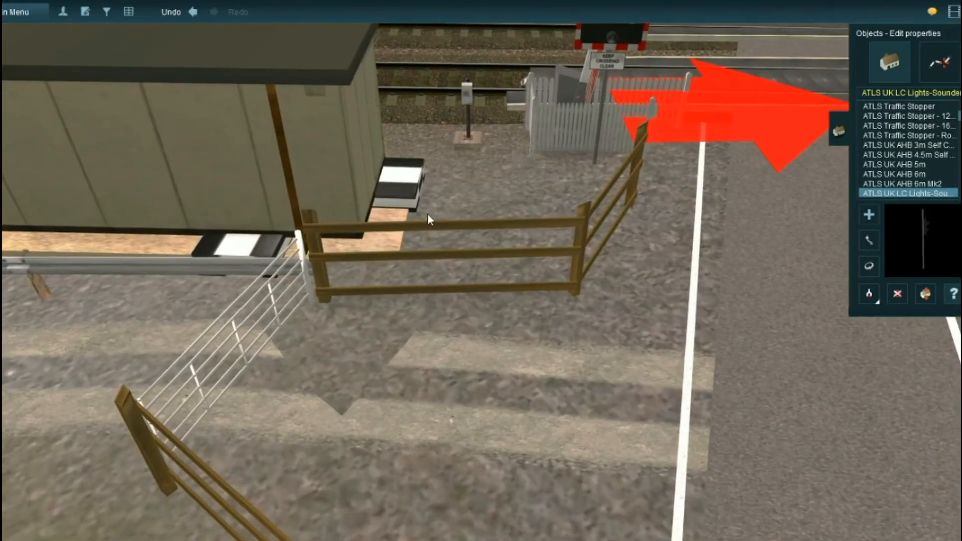
{"action": "right_click", "coordinate": [438, 219]}
{"action": "left_click", "coordinate": [436, 244]}
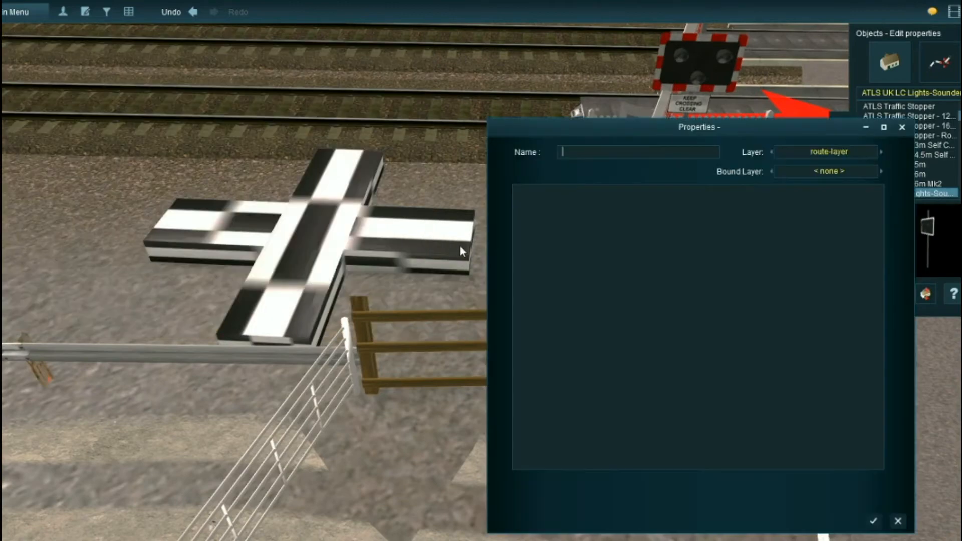
{"action": "left_click", "coordinate": [901, 530]}
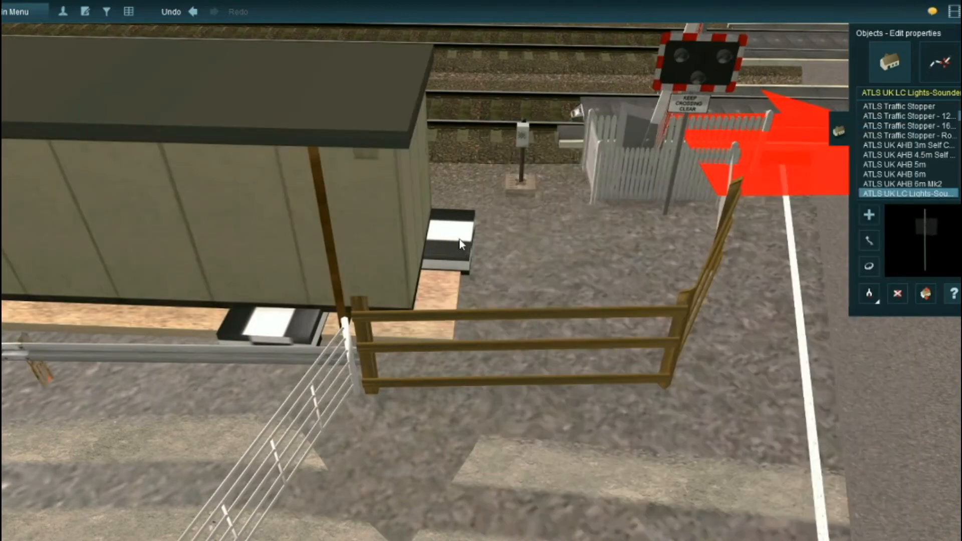
Move the equipment hut along the track away from the controller underneath it, and open the controller's properties.
{"action": "left_click", "coordinate": [871, 240]}
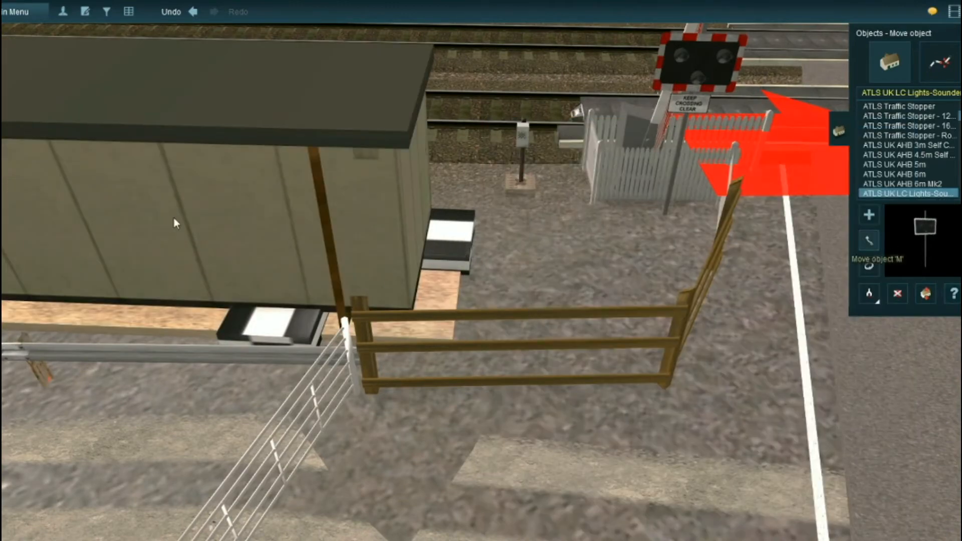
{"action": "left_click_drag", "start_coordinate": [143, 217], "coordinate": [57, 218]}
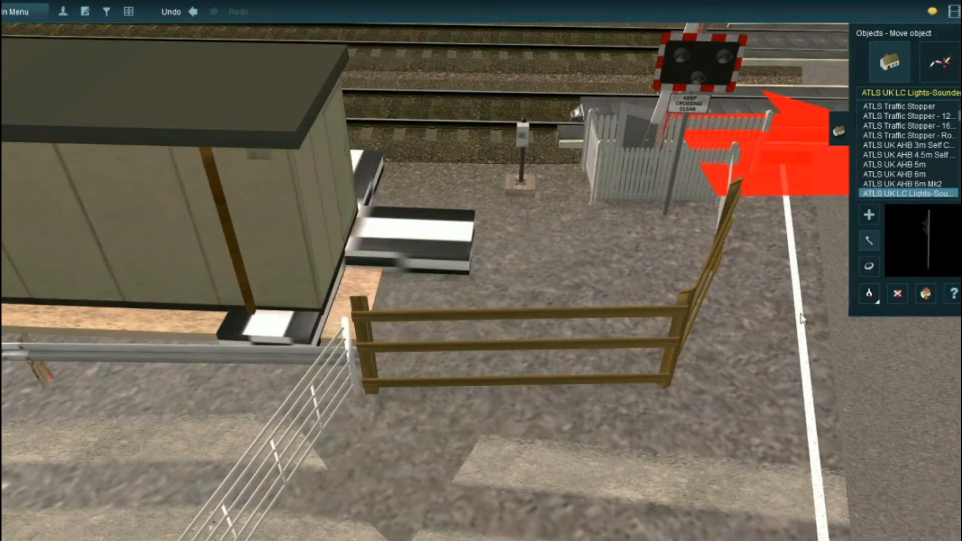
{"action": "left_click", "coordinate": [953, 294]}
{"action": "left_click", "coordinate": [435, 244]}
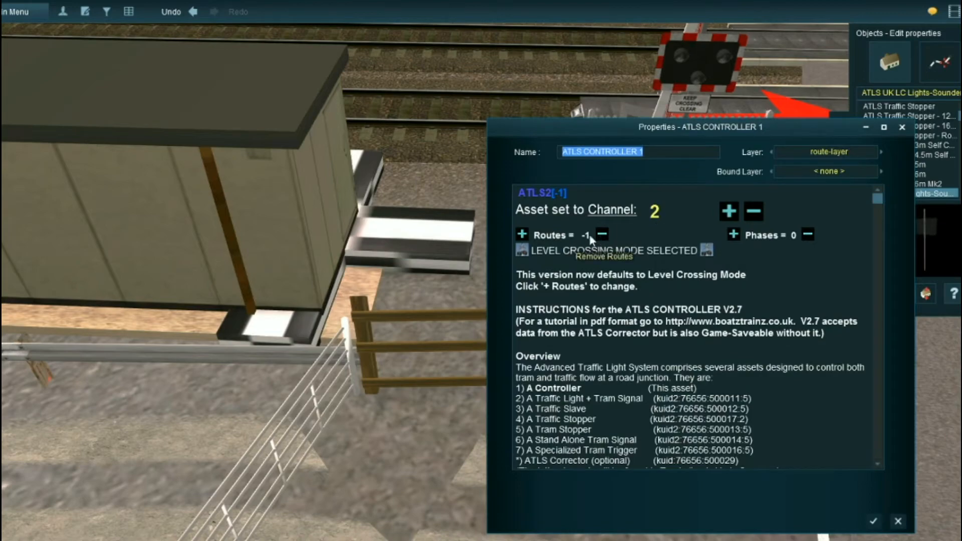
Try the controller with 0 routes, return it to -1 for Level Crossing Mode, and accept the properties.
{"action": "left_click", "coordinate": [602, 234]}
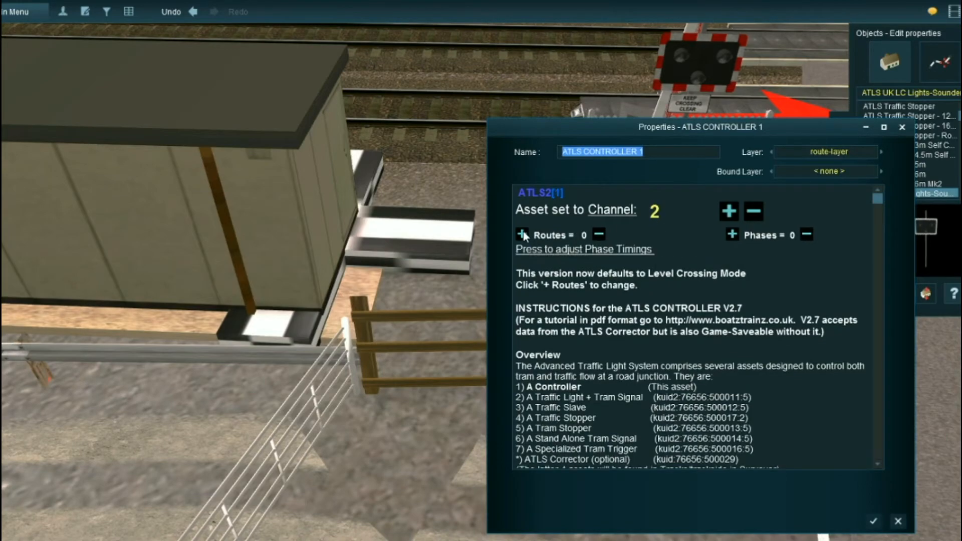
{"action": "left_click", "coordinate": [600, 235]}
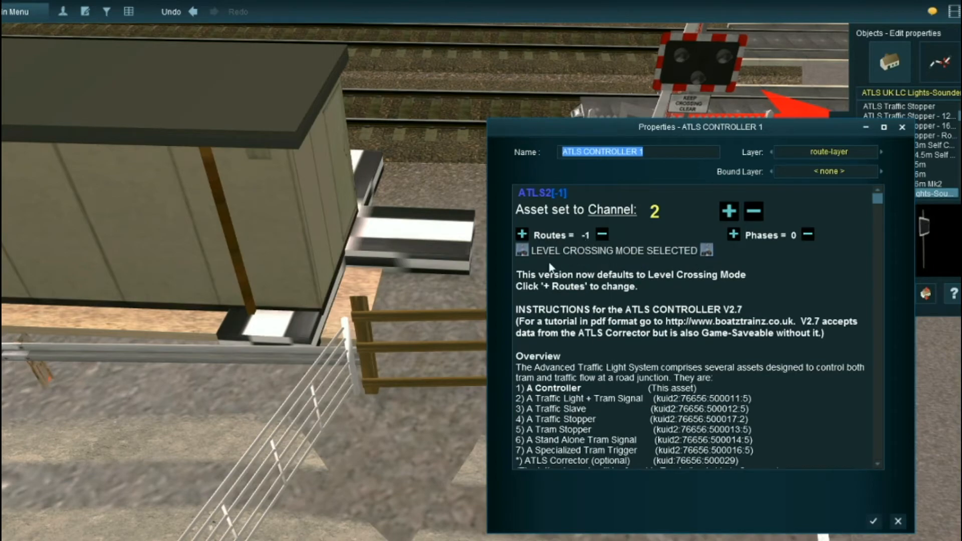
{"action": "left_click", "coordinate": [873, 521]}
Move the equipment hut back over the controller and check its placement from ground level and from above.
{"action": "left_click", "coordinate": [868, 241]}
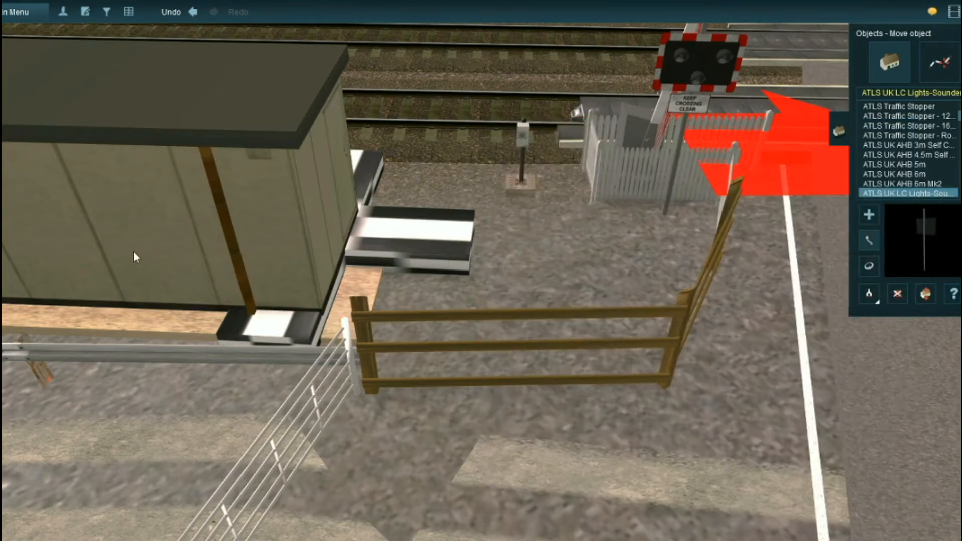
{"action": "left_click_drag", "start_coordinate": [133, 251], "coordinate": [162, 253]}
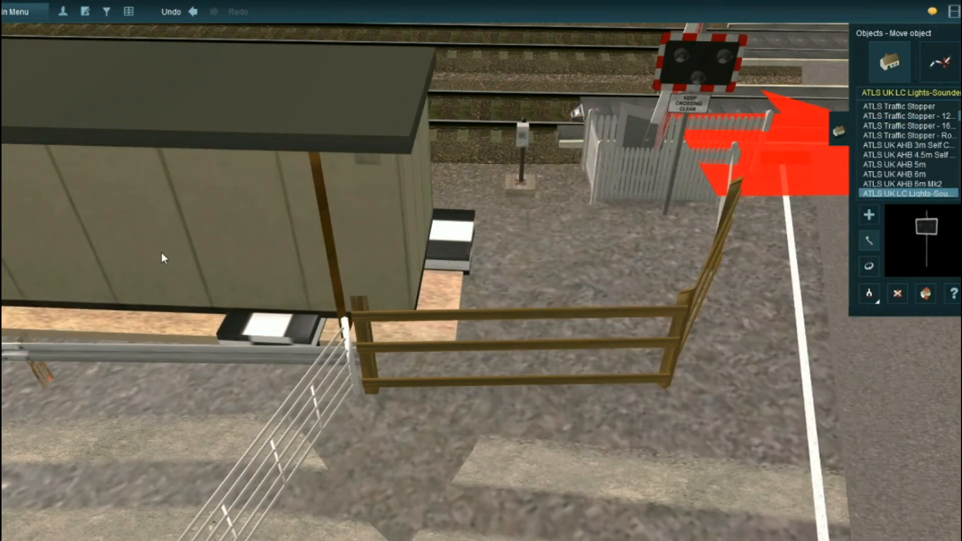
{"action": "right_click", "coordinate": [415, 304]}
{"action": "scroll", "coordinate": [414, 305], "scroll_direction": "down", "scroll_amount": 3}
{"action": "key", "text": "Down"}
{"action": "right_click", "coordinate": [549, 281]}
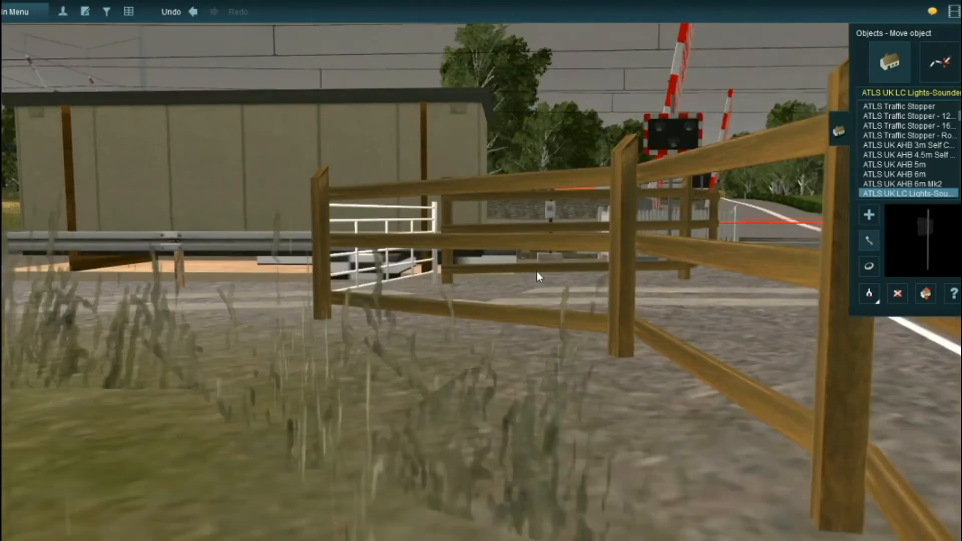
{"action": "key", "text": "Right"}
{"action": "key", "text": "Up"}
{"action": "scroll", "coordinate": [488, 273], "scroll_direction": "down", "scroll_amount": 5}
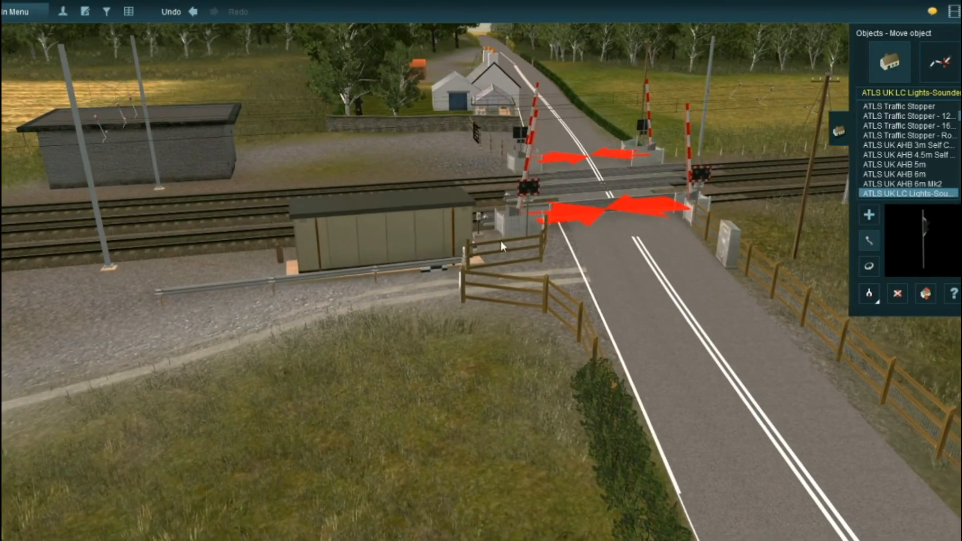